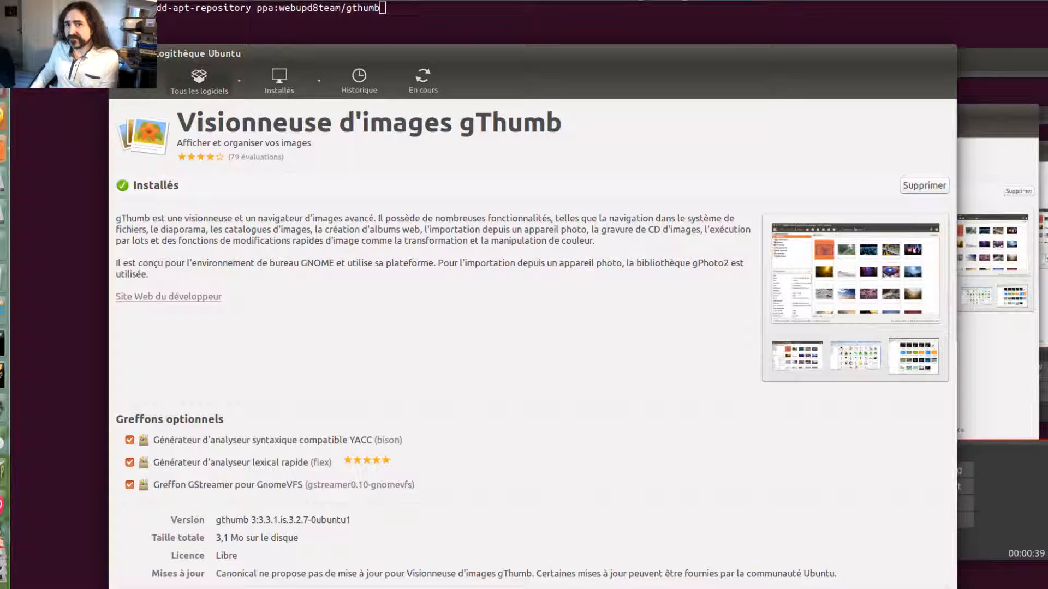
View the three preview screenshots of gThumb on its Ubuntu Software Center page
left_click(869, 361)
left_click(801, 365)
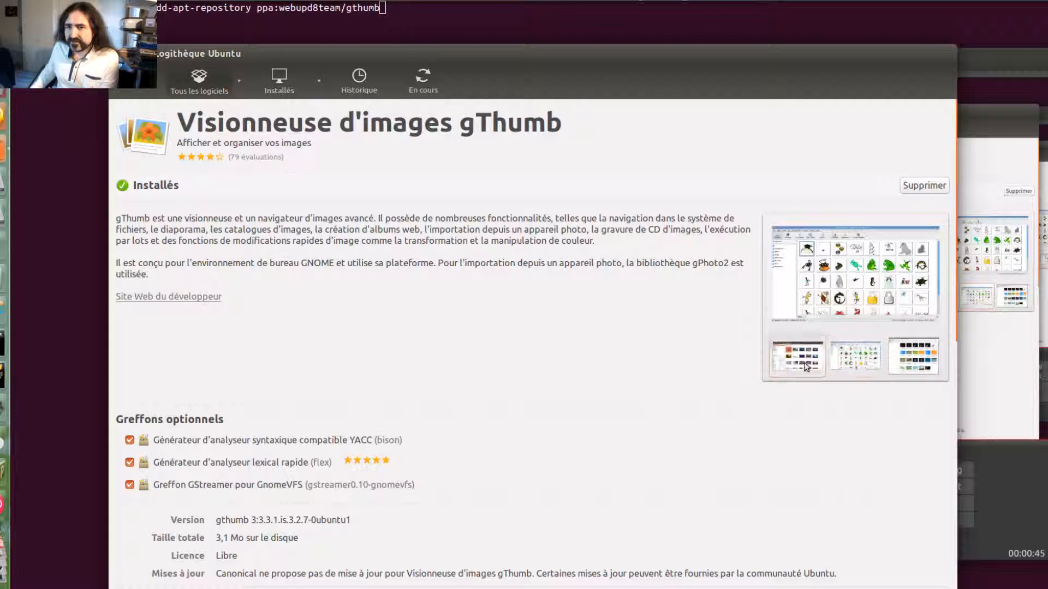
left_click(909, 364)
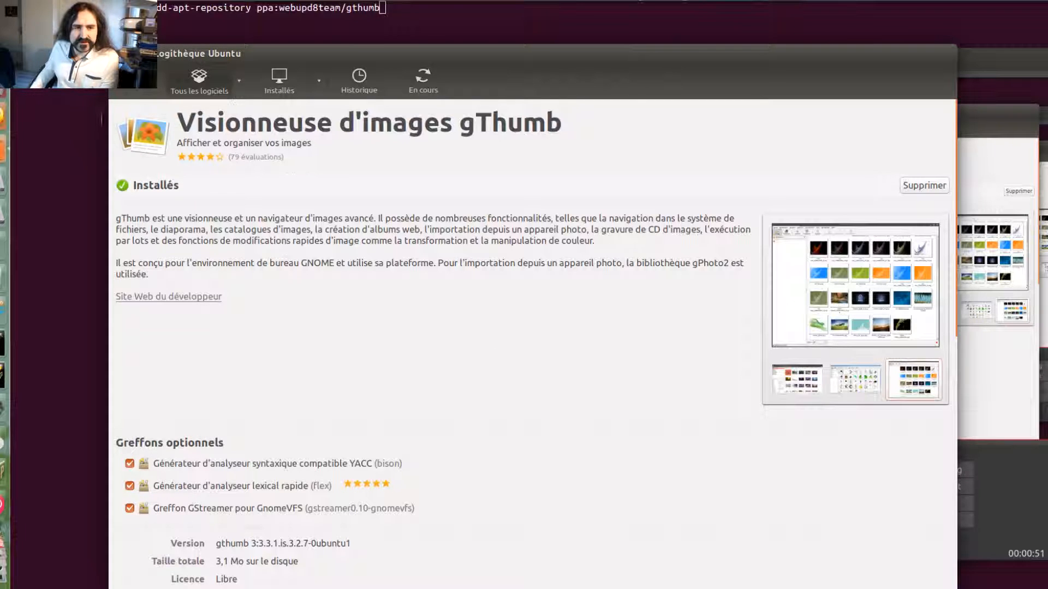
Search the applications for gThumb, launch the image viewer to view its interface, and close it
key("super")
type("obs")
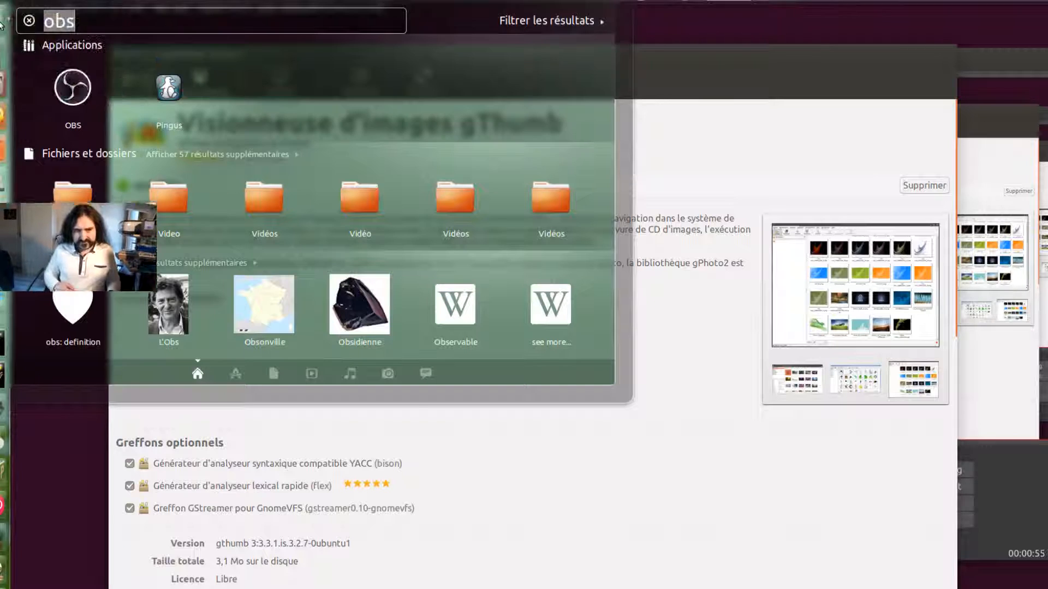
key("BackSpace")
key("BackSpace")
key("BackSpace")
type("gth")
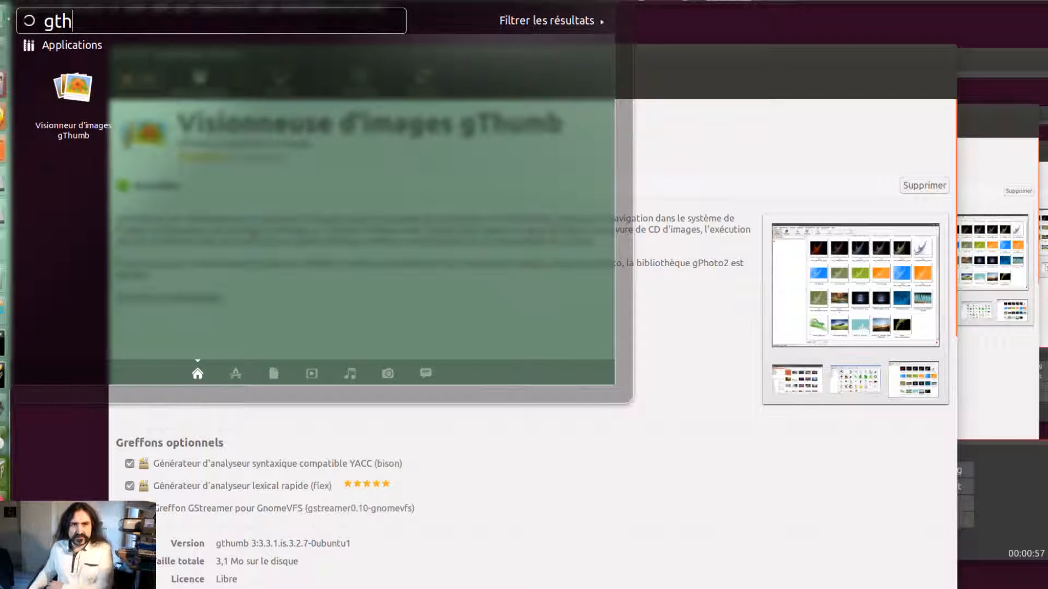
left_click(85, 69)
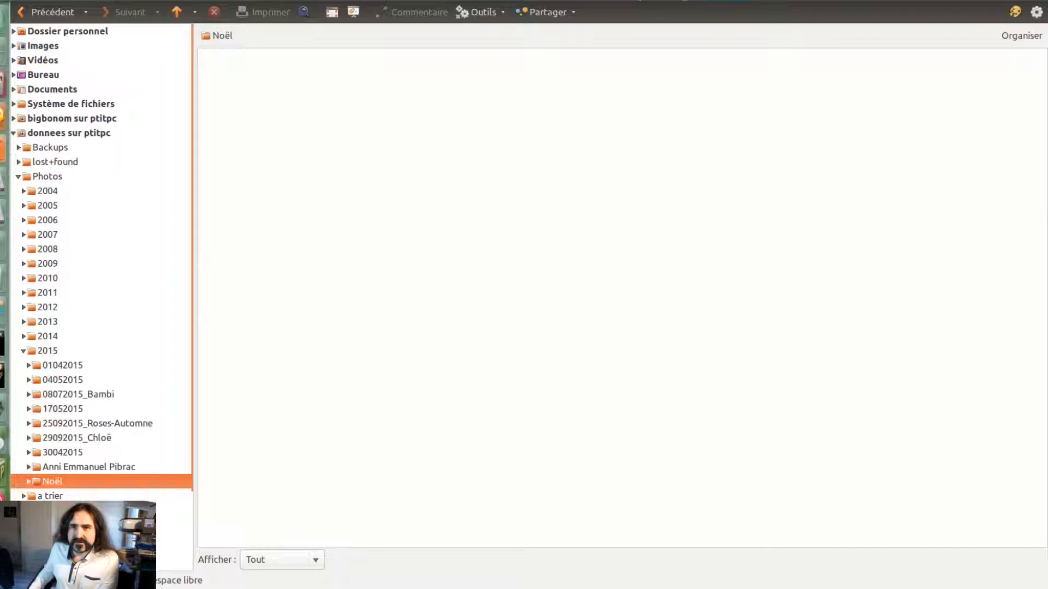
left_click(1, 1)
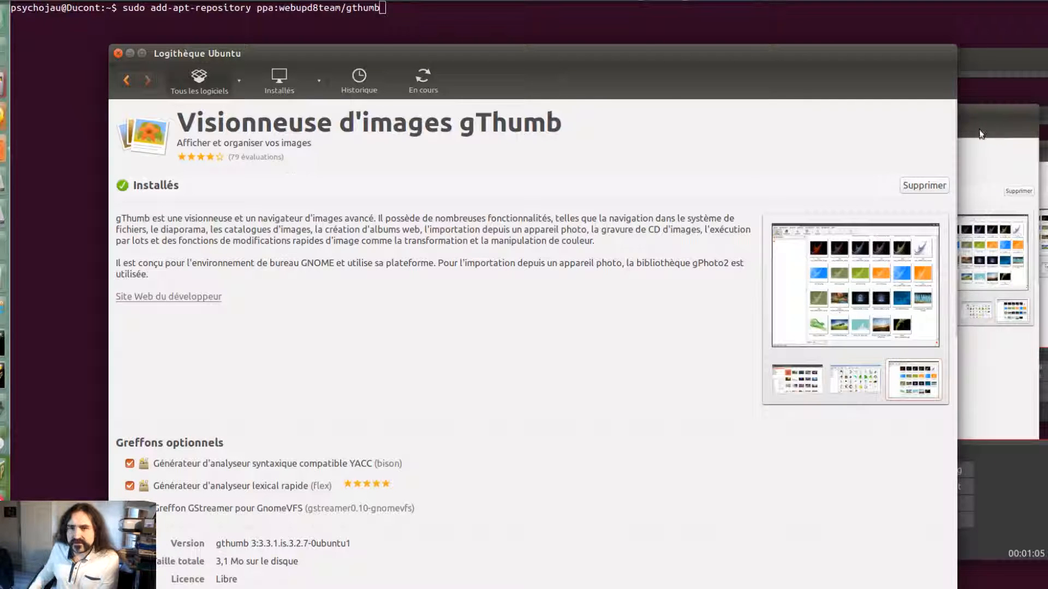
Close the Ubuntu Software Center and return to the terminal
left_click(1004, 119)
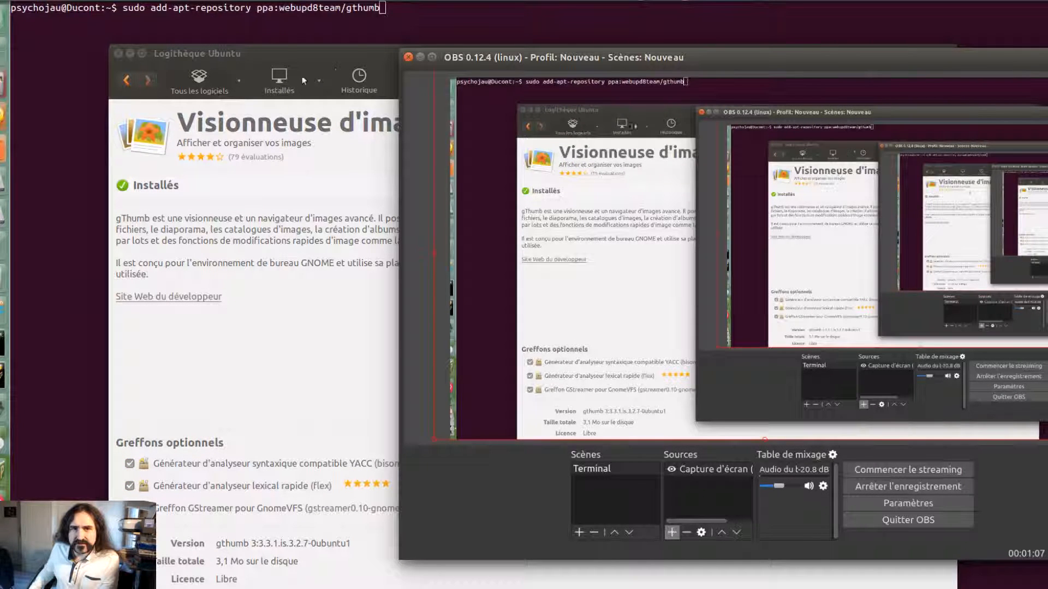
left_click(330, 58)
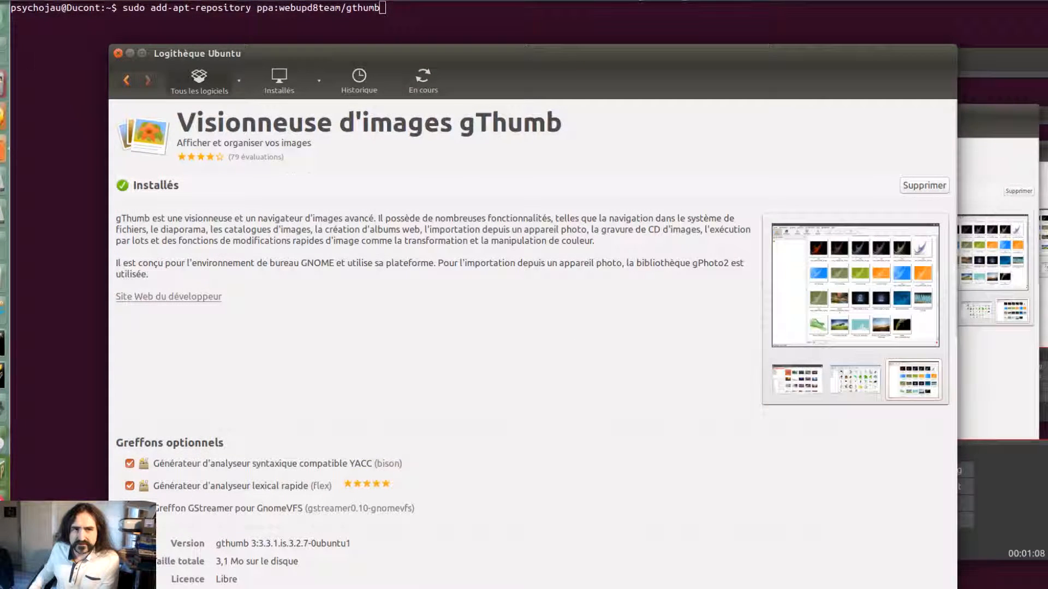
left_click(118, 52)
left_click(391, 7)
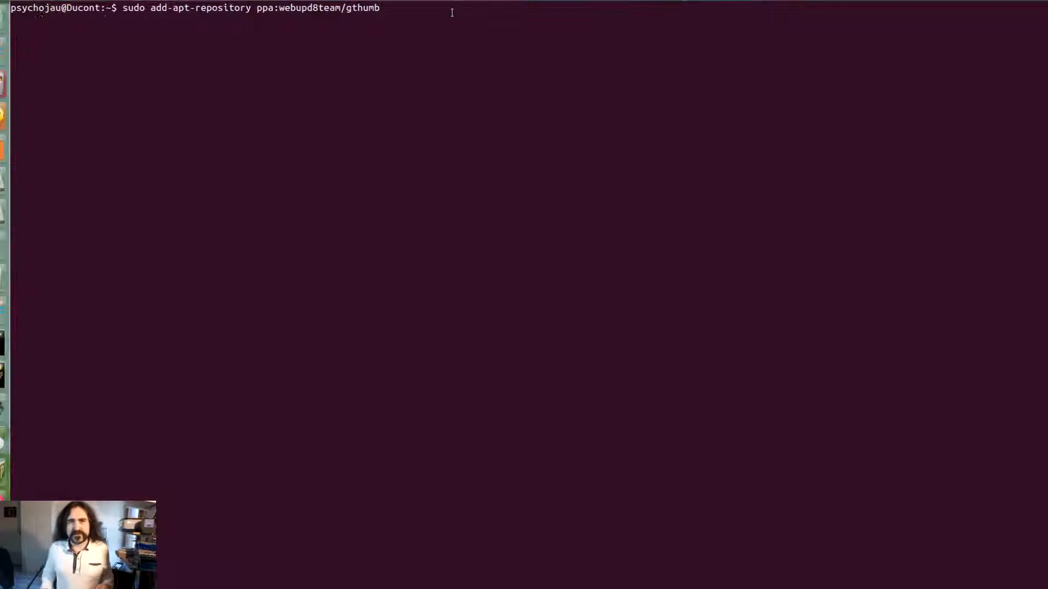
Run the prepared "sudo add-apt-repository ppa:webupd8team/gthumb" command, enter the sudo password and confirm adding the repository
key("Return")
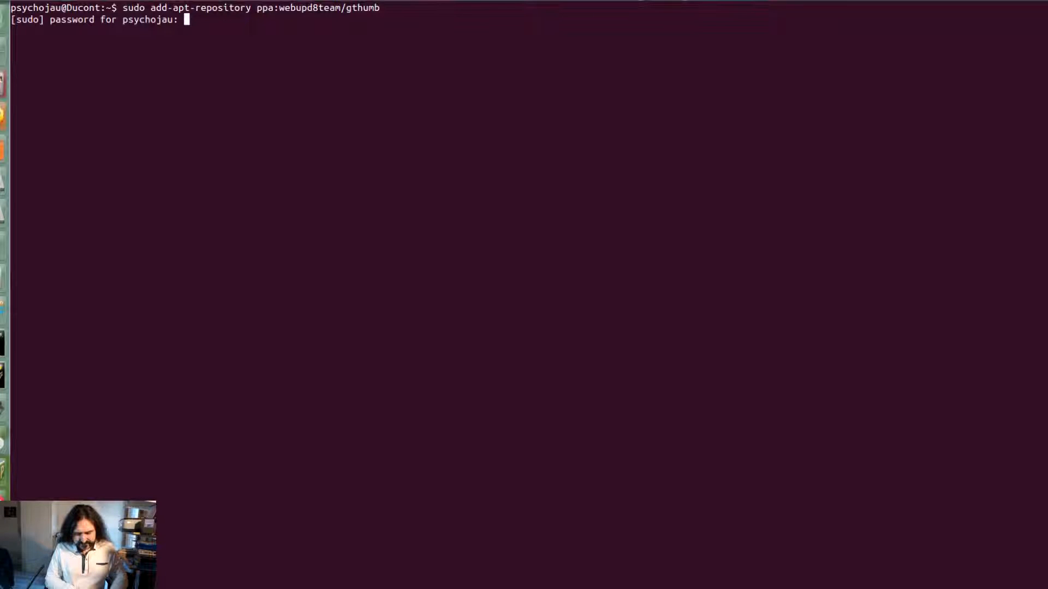
key("Return")
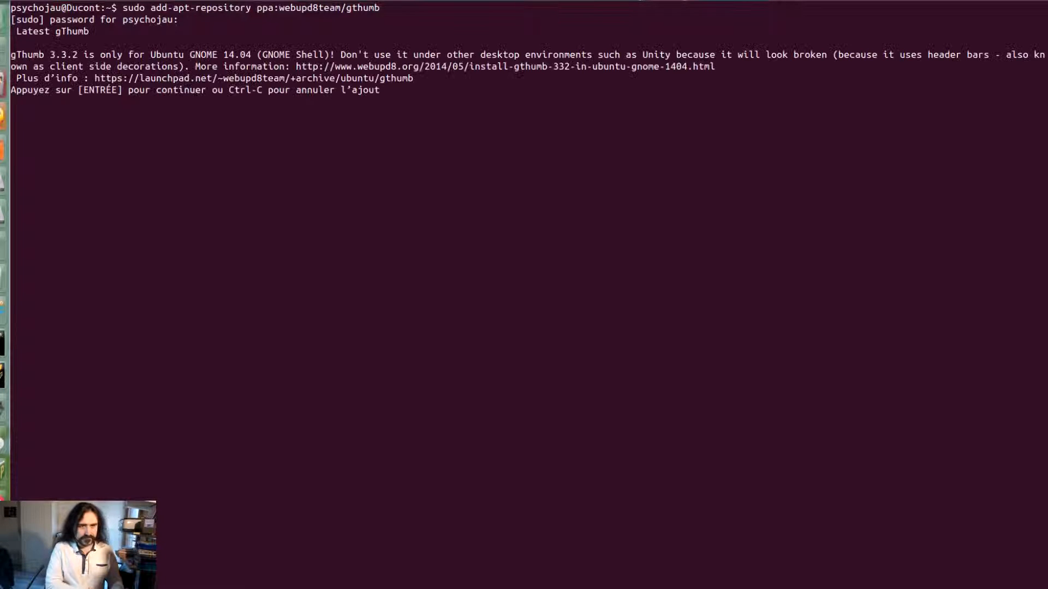
key("Return")
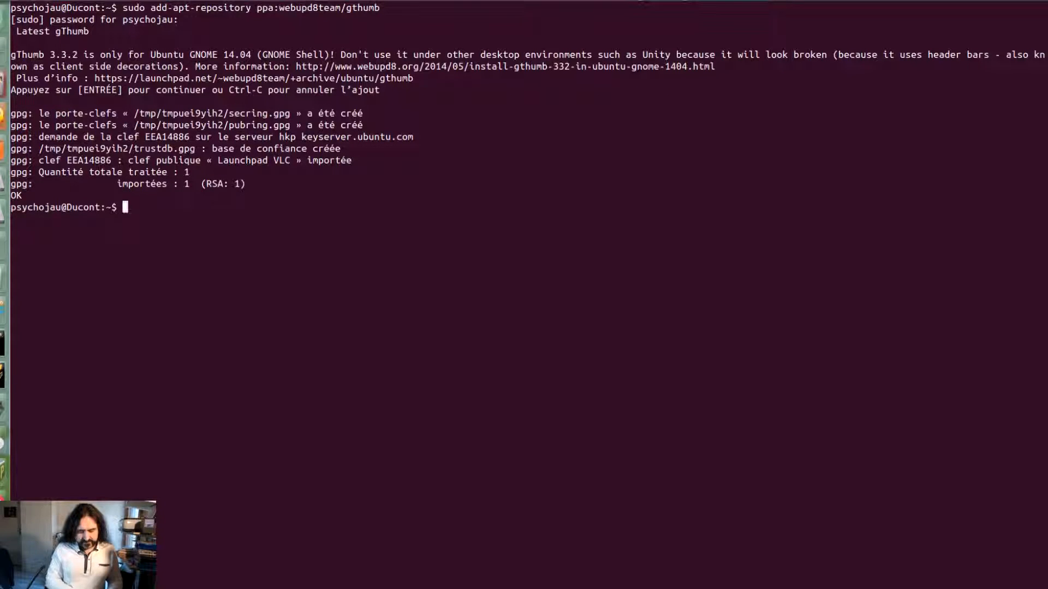
Update the package lists and upgrade all packages with "sudo apt-get update && sudo apt-get upgrade -y"
type("sudo a")
key("BackSpace")
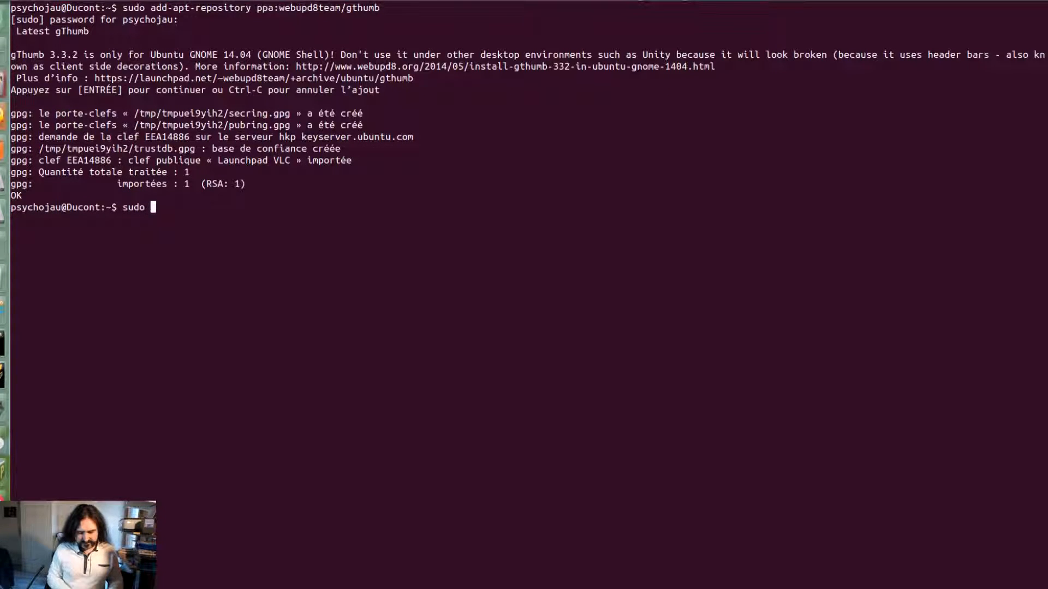
type("apt-get up")
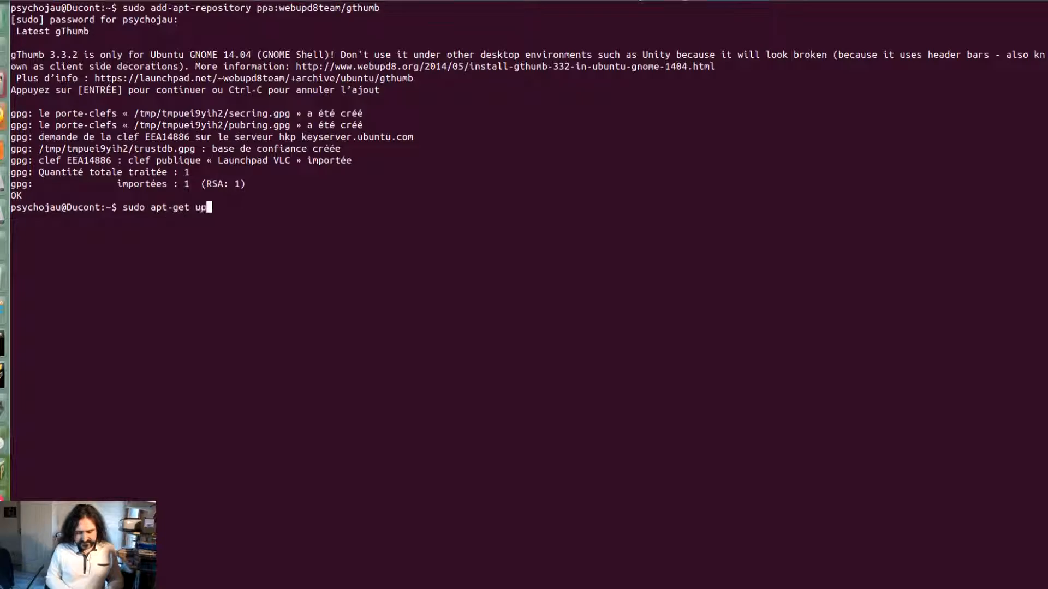
type("date && sudo apt-get upgrade -y")
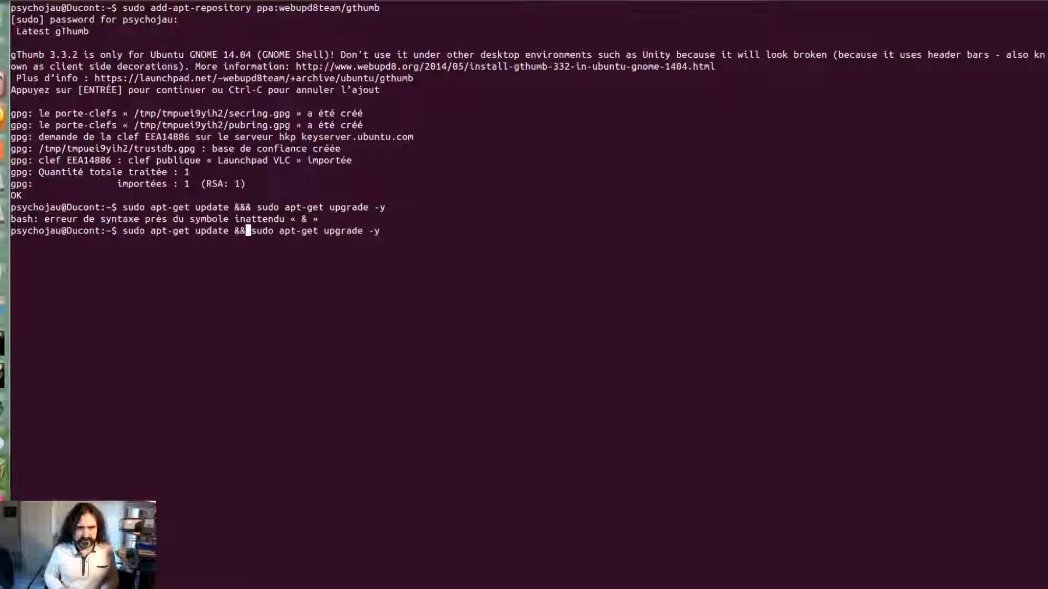
key("Return")
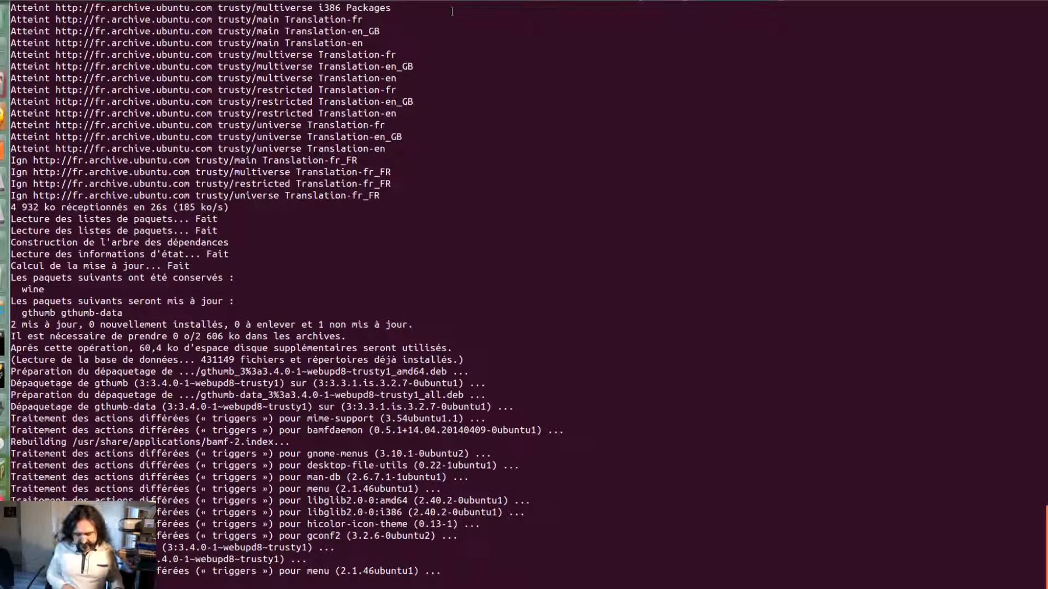
Search the applications for gThumb and launch its upgraded version
key("super")
type("g")
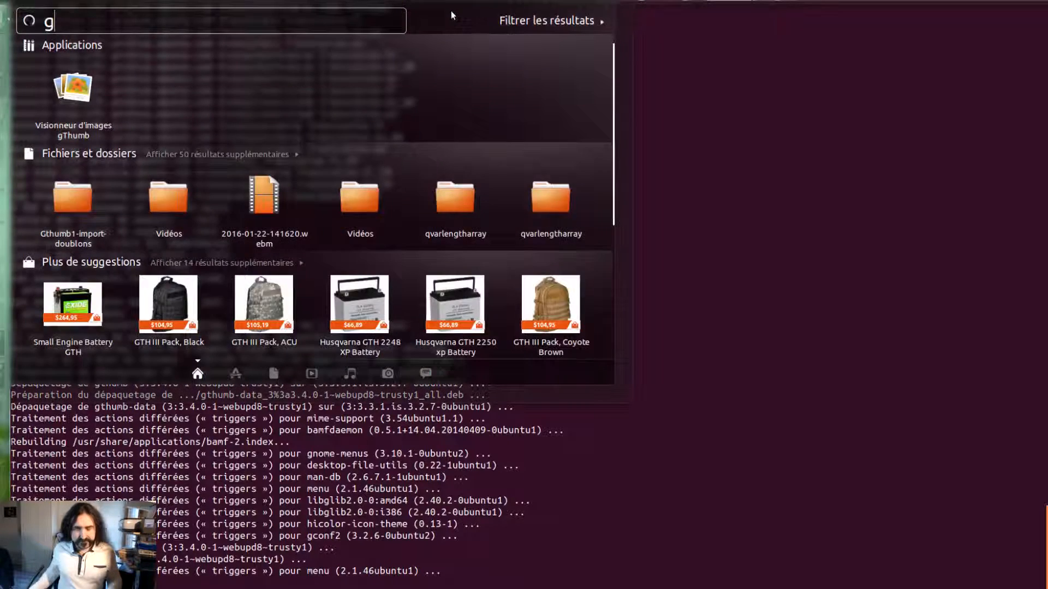
left_click(90, 96)
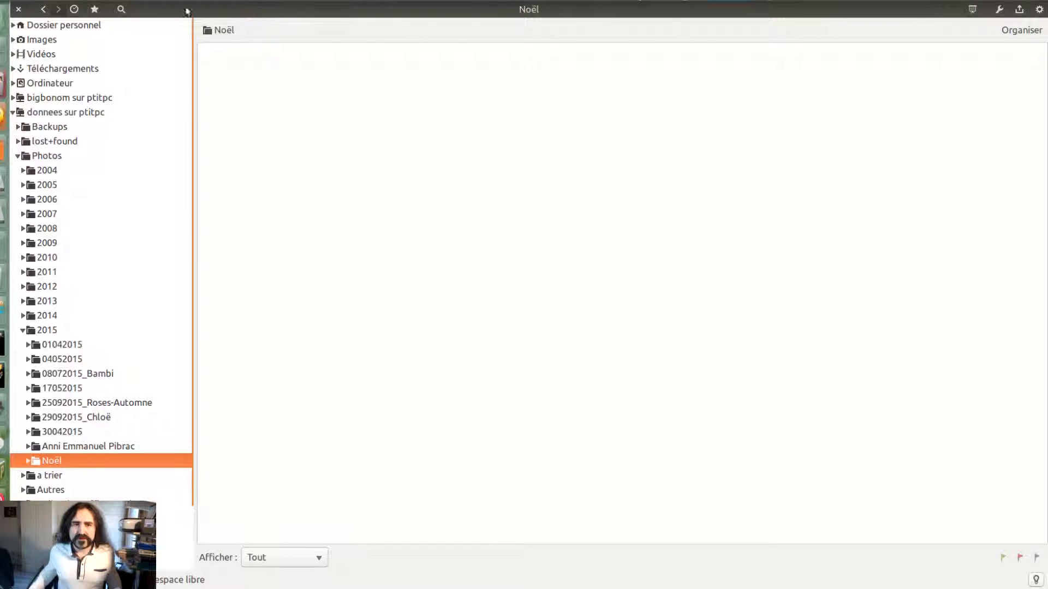
View the 2005 folder under Photos and the options menu in gThumb, and close the program
left_click(60, 155)
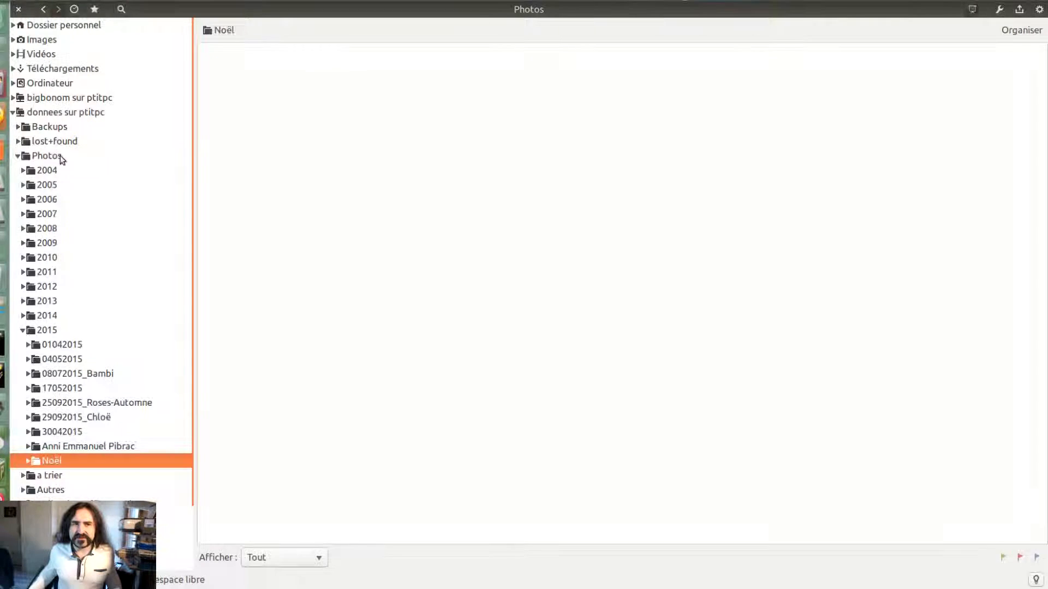
left_click(57, 185)
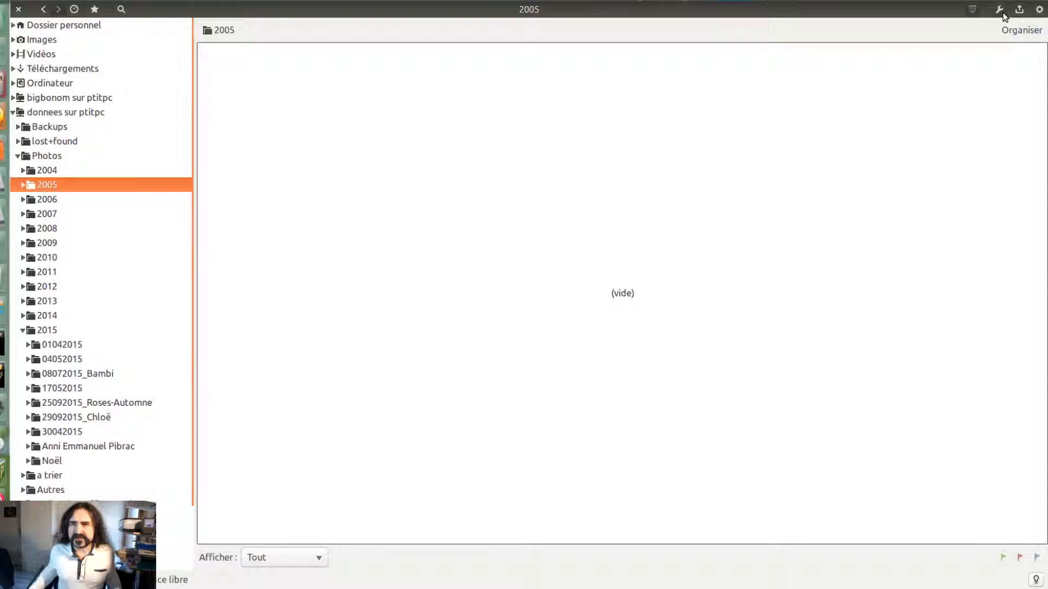
left_click(1038, 8)
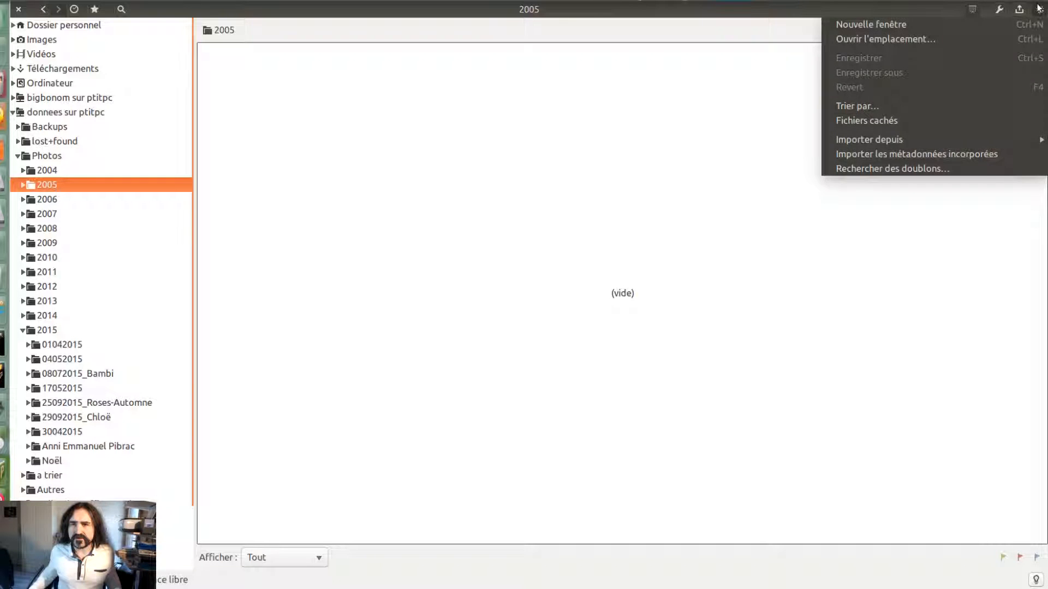
left_click(1038, 8)
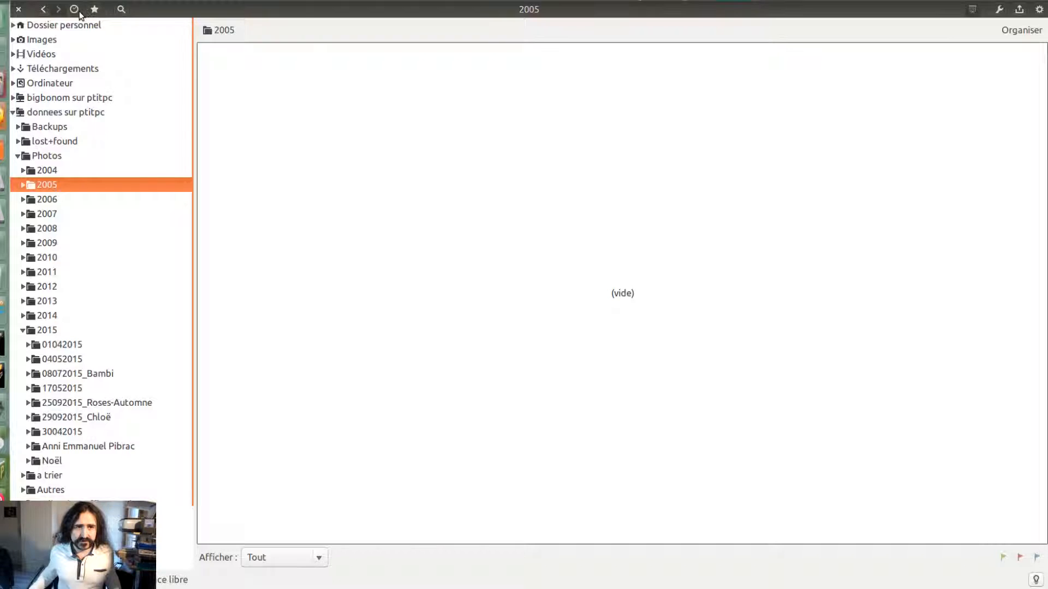
left_click(18, 9)
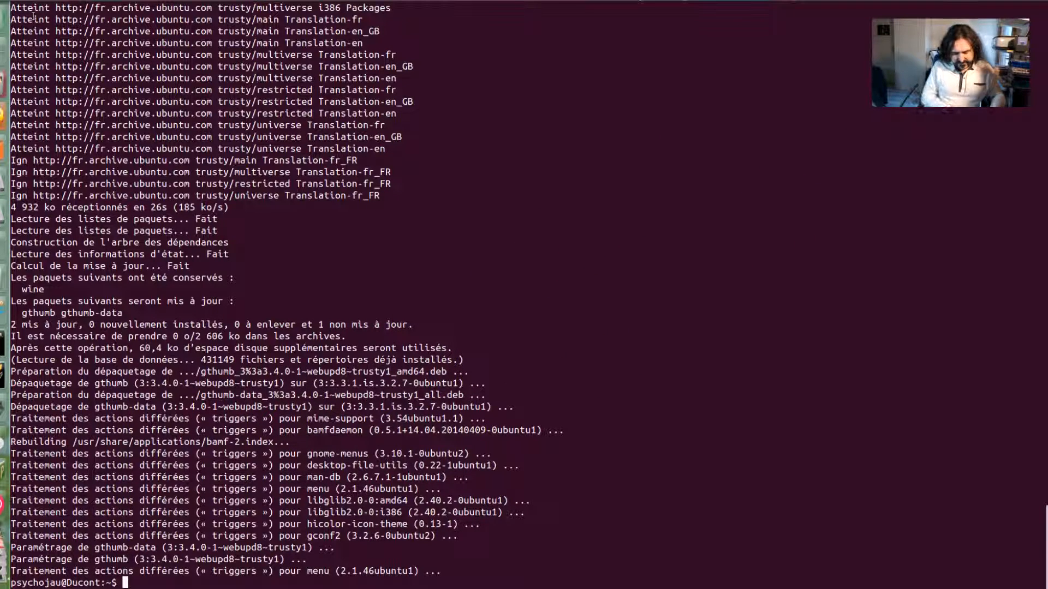
Purge the added repository with "sudo ppa-purge ppa:webupd8team/gthumb" and confirm downgrading the gthumb packages
type("sudo apt-ge")
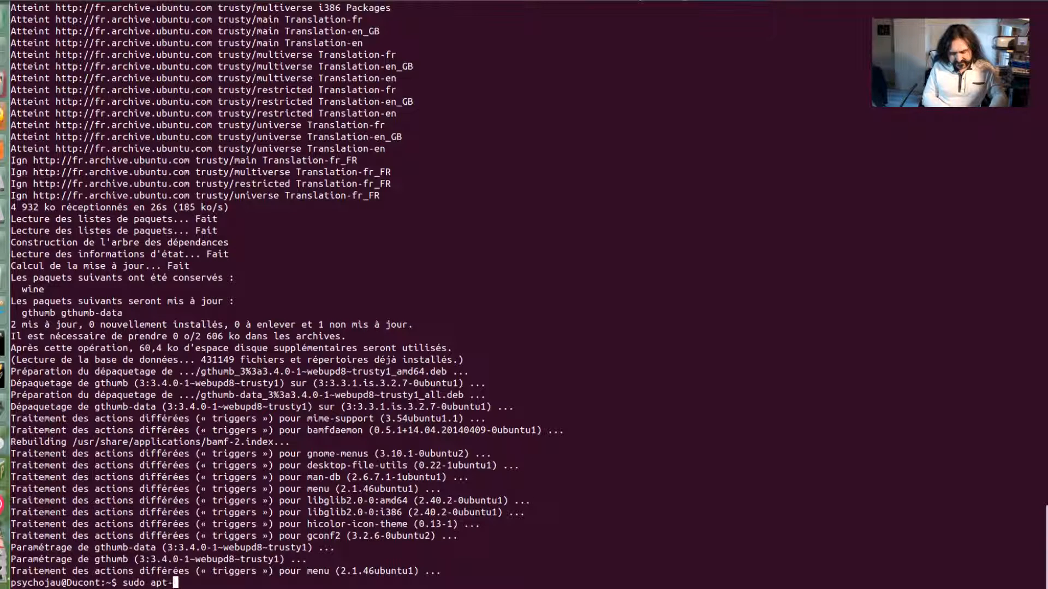
type("t")
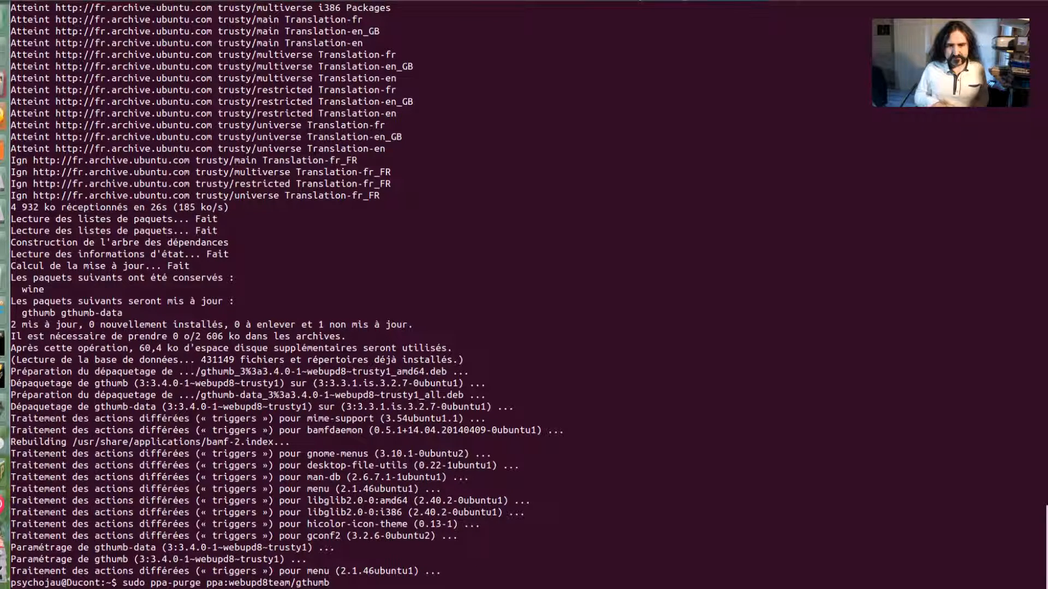
key("Return")
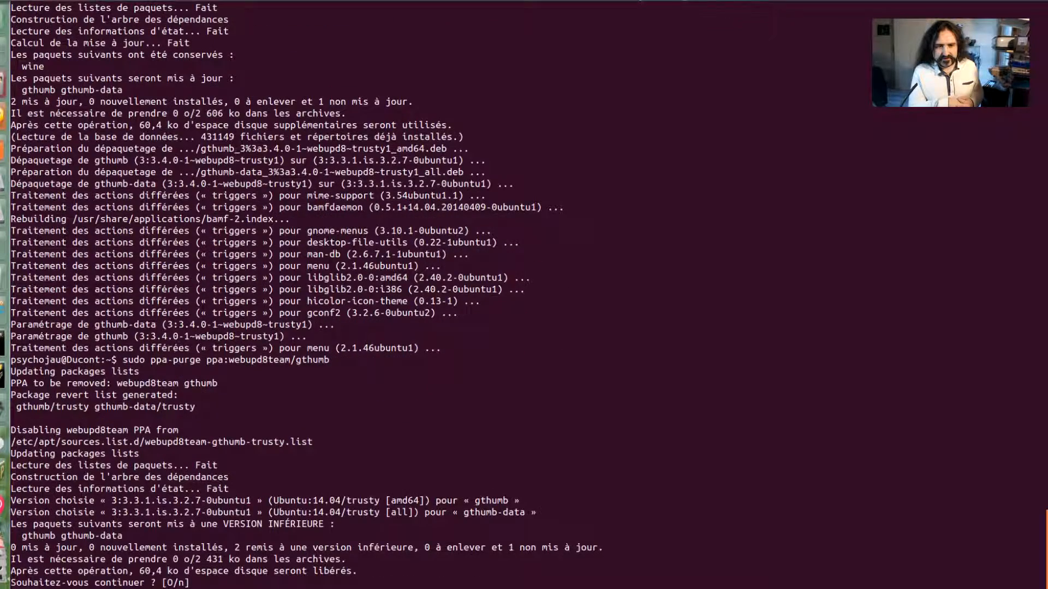
key("Return")
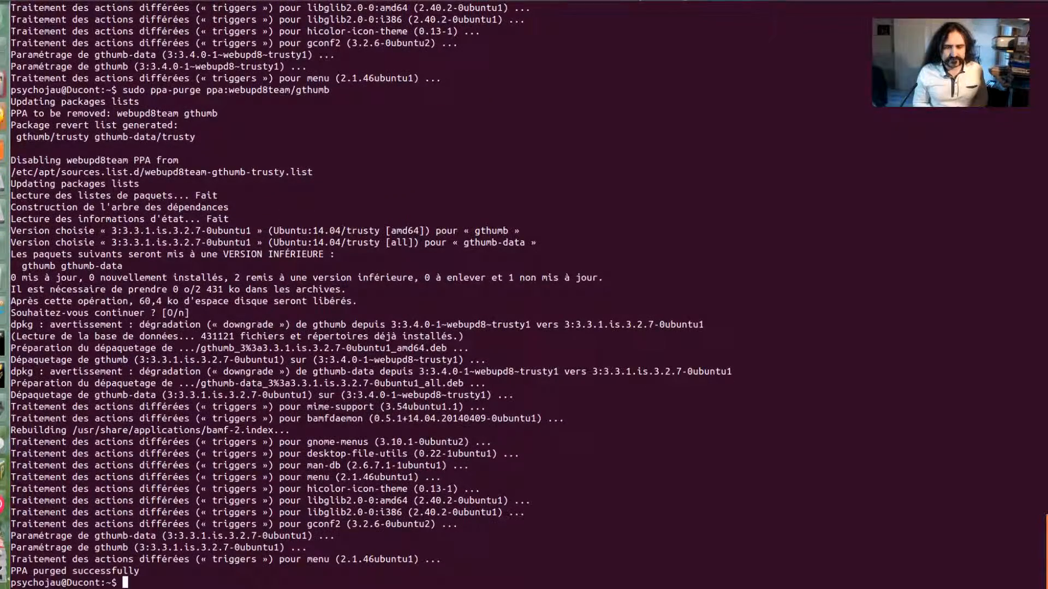
Launch gThumb from the application search and expand the Photos folder of "donnees sur ptitpc" in the folder tree
key("super")
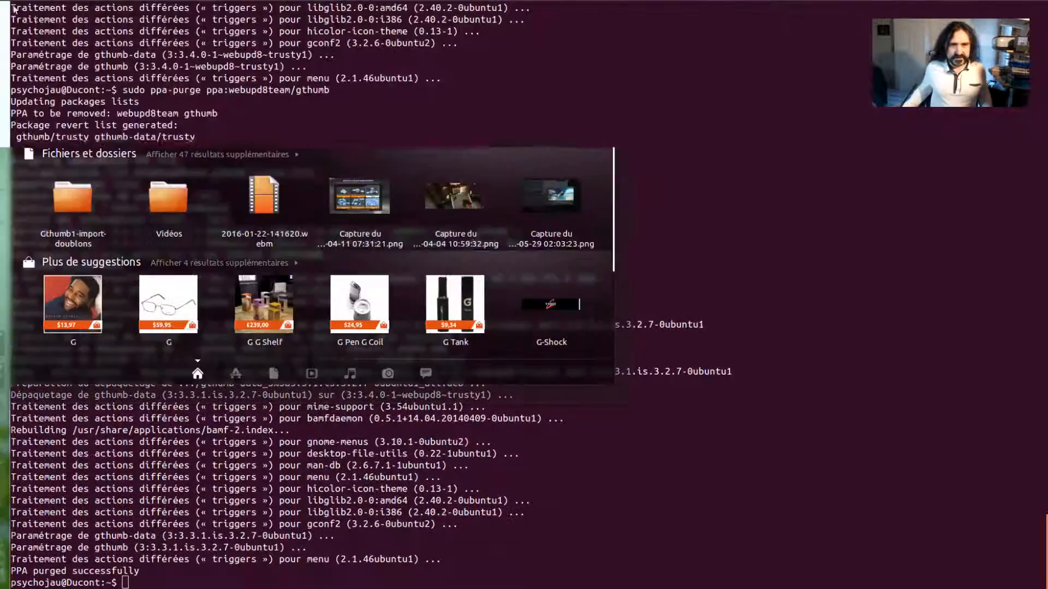
left_click(64, 66)
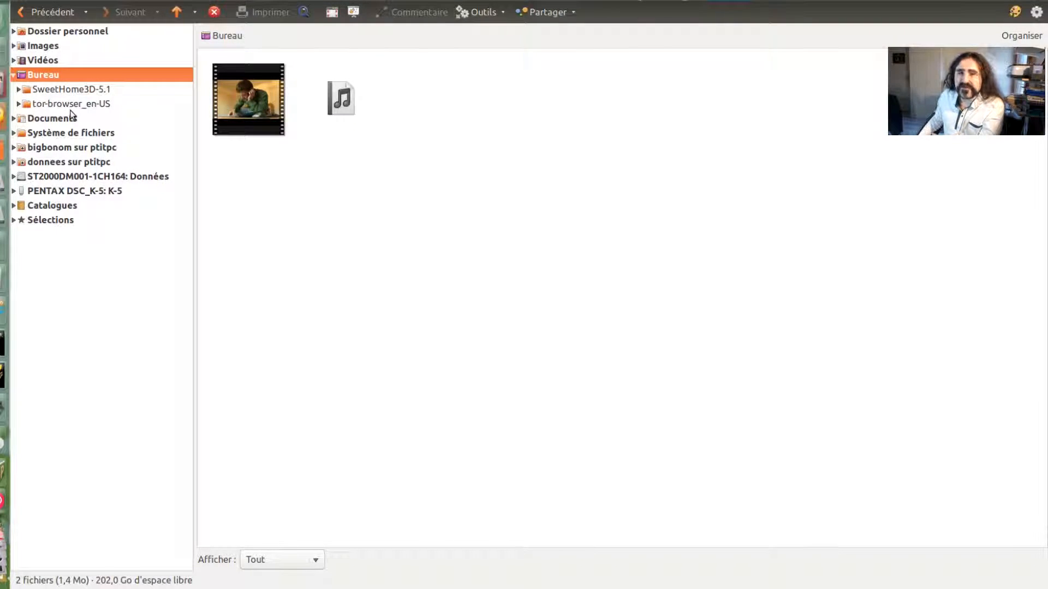
left_click(13, 148)
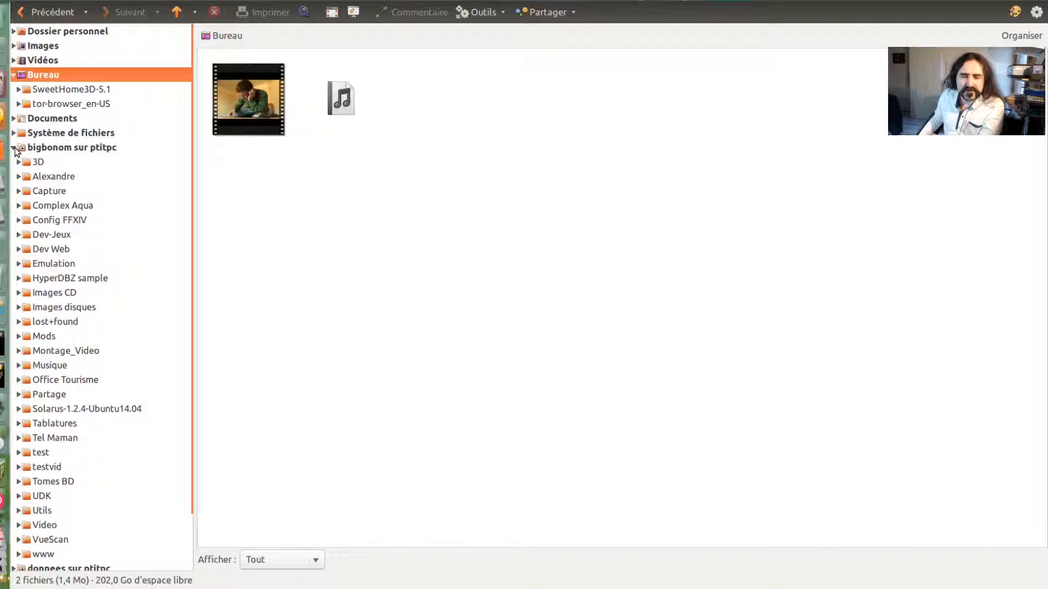
left_click(14, 148)
left_click(14, 163)
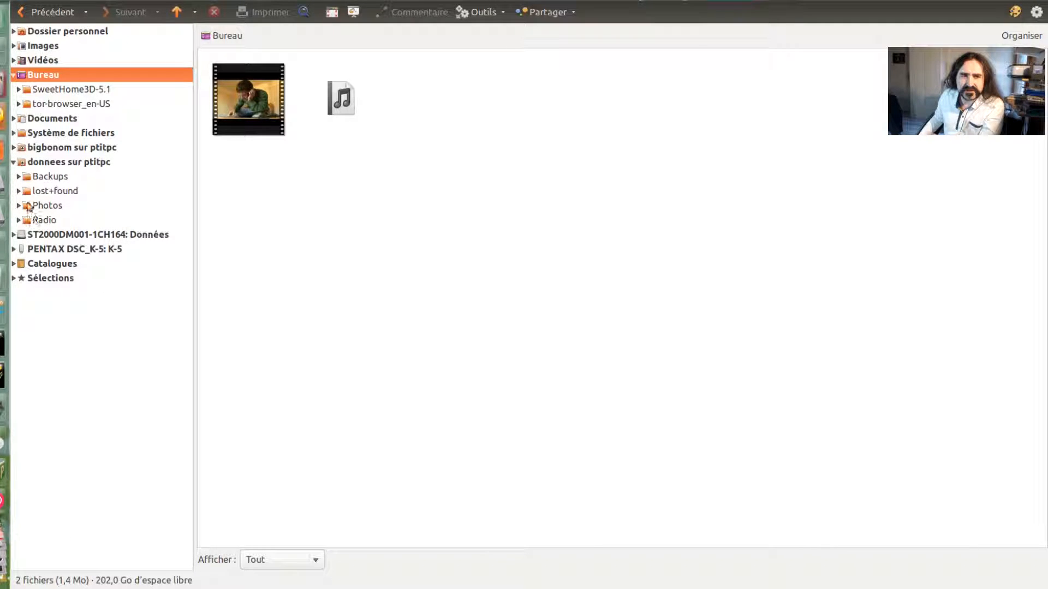
left_click(18, 206)
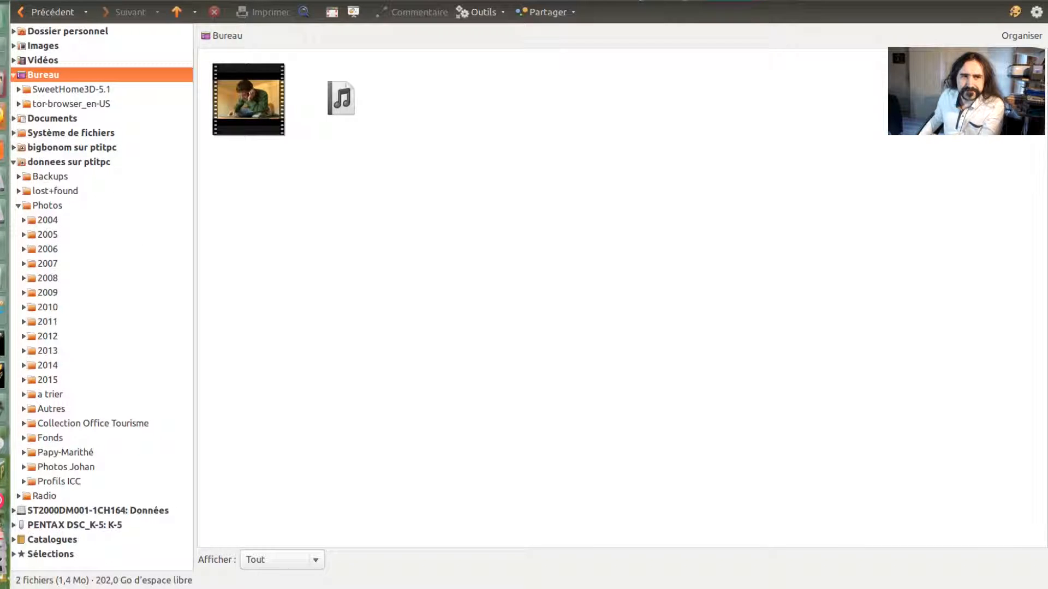
left_click(38, 0)
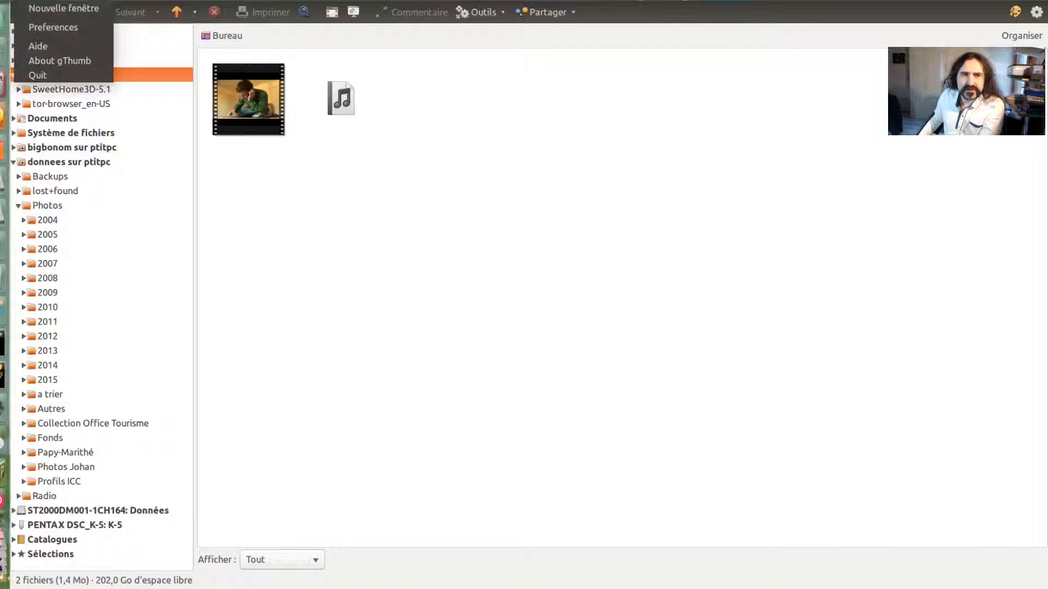
left_click(38, 1)
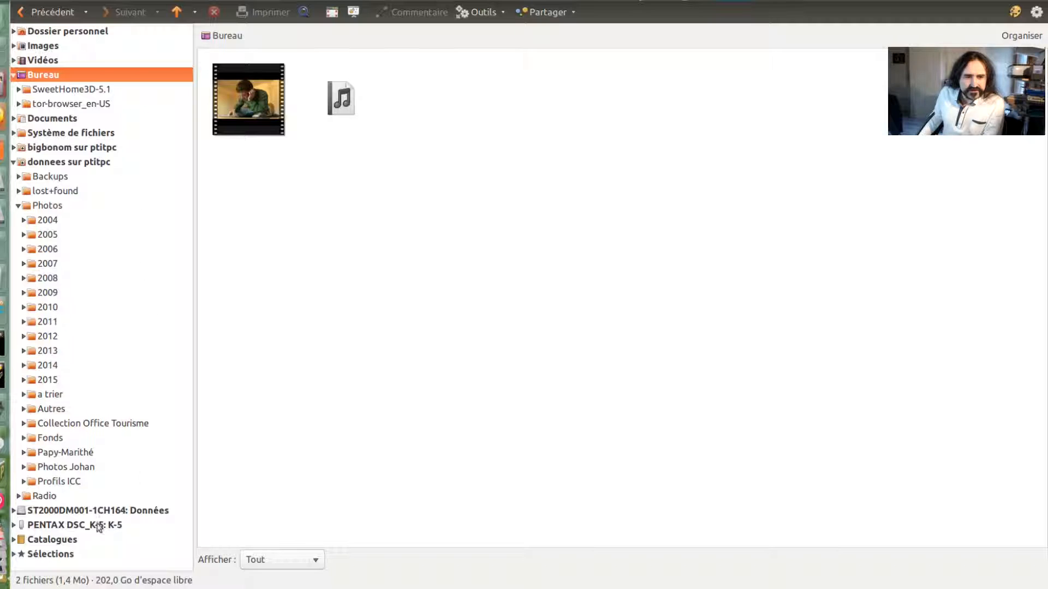
Open the connected PENTAX DSC_K-5 camera in the folder tree
left_click(35, 527)
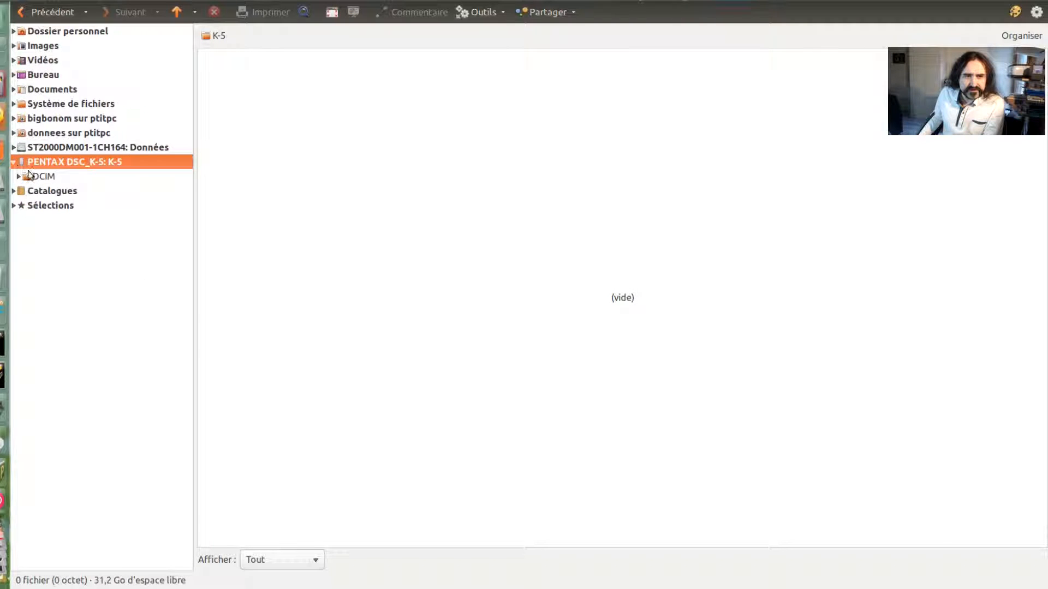
Expand the camera's DCIM folder and open the removable-device import with PENTAX DSC_K-5: K-5 as the source
left_click(30, 176)
left_click(19, 176)
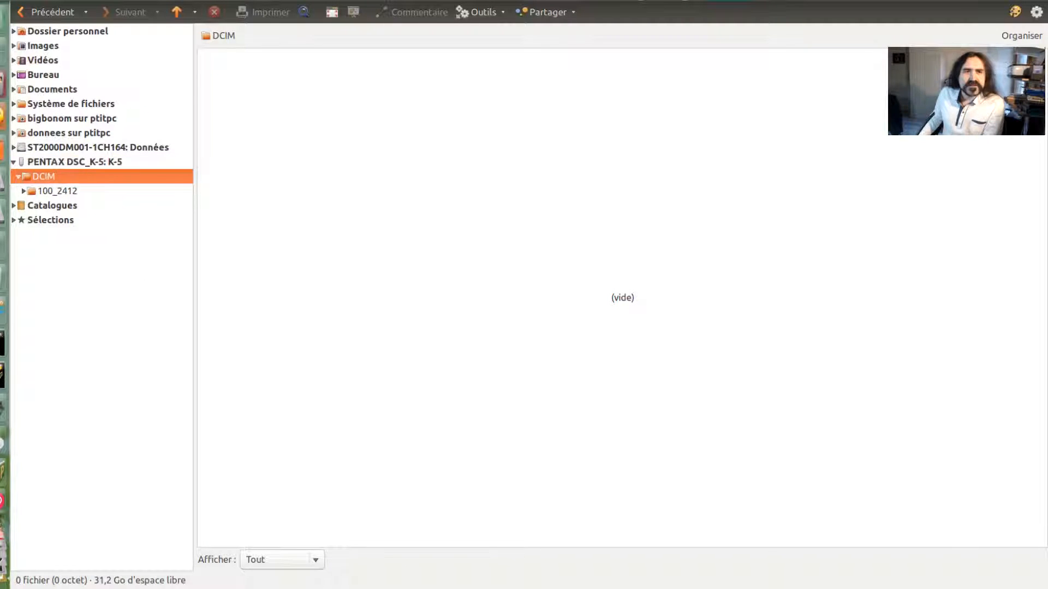
left_click(31, 0)
mouse_move(72, 0)
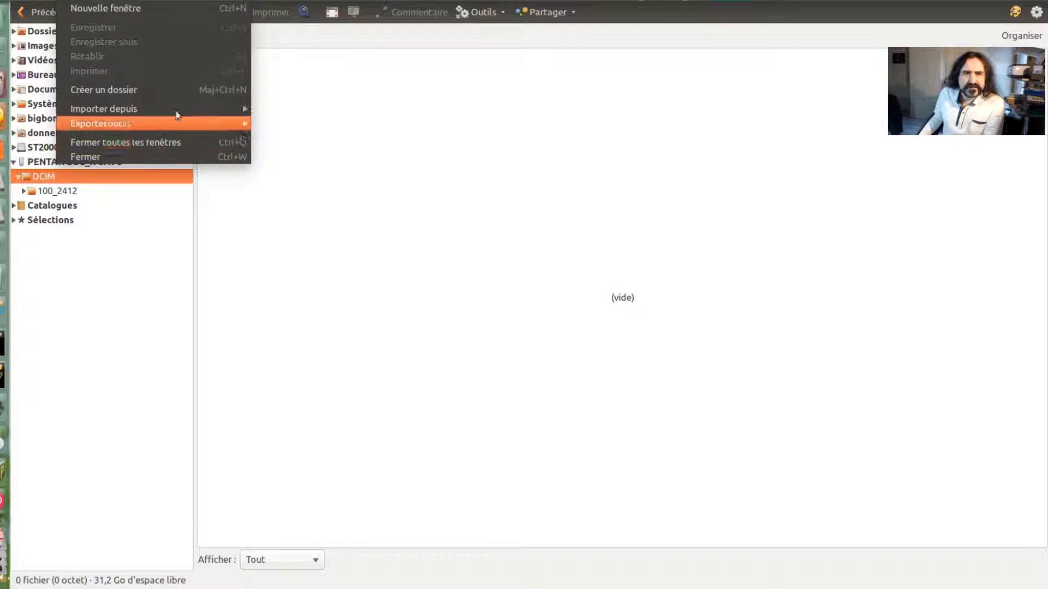
mouse_move(169, 109)
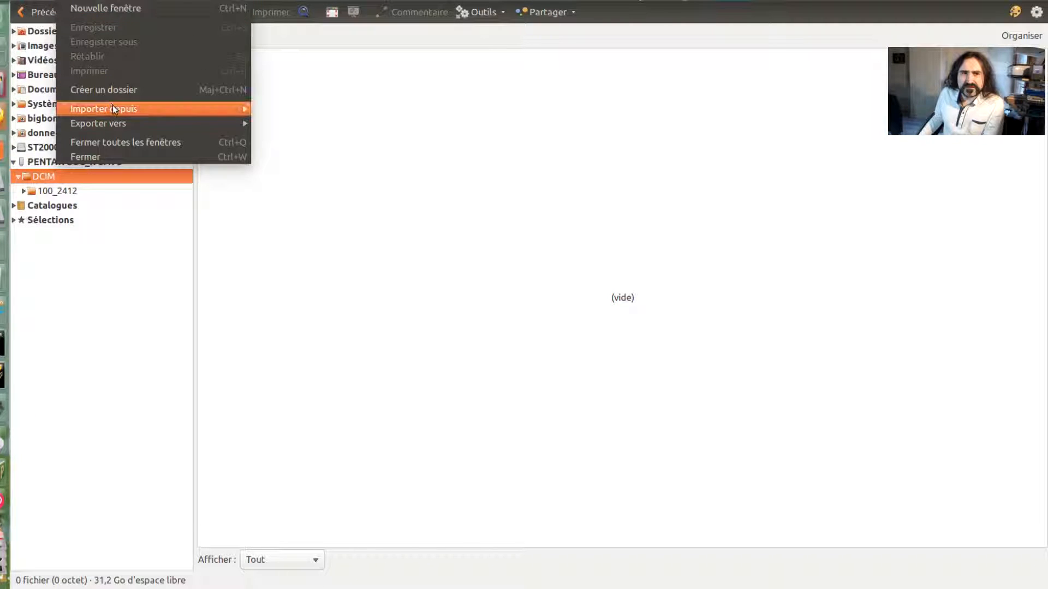
mouse_move(113, 104)
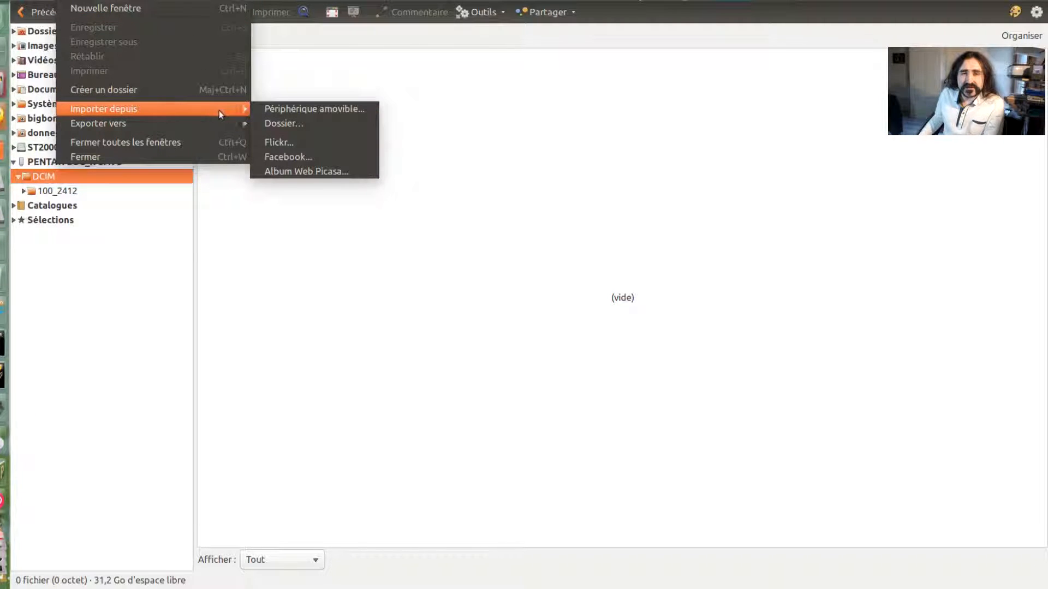
left_click(319, 110)
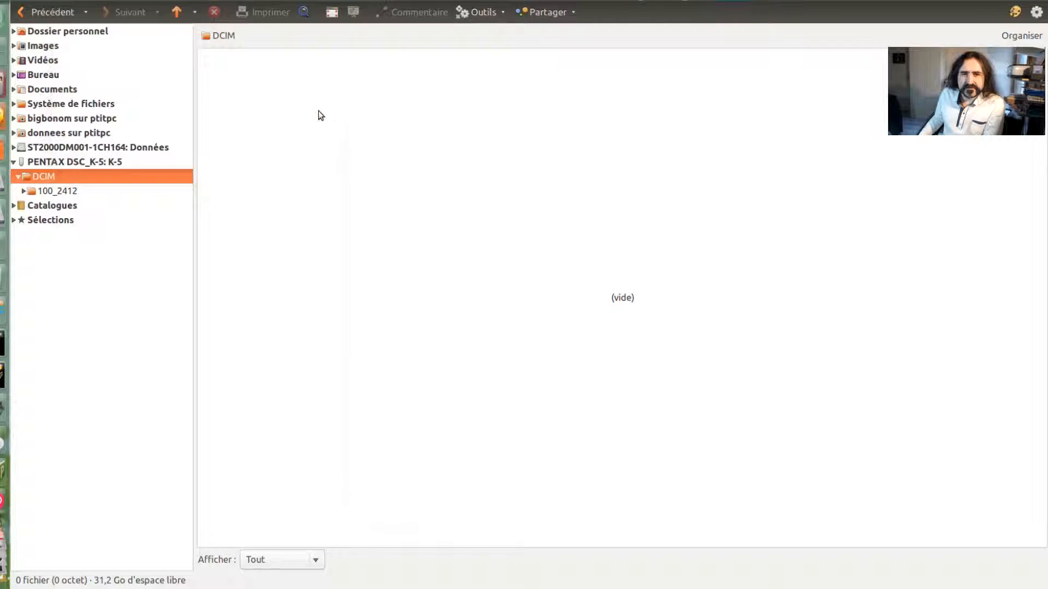
left_click(710, 353)
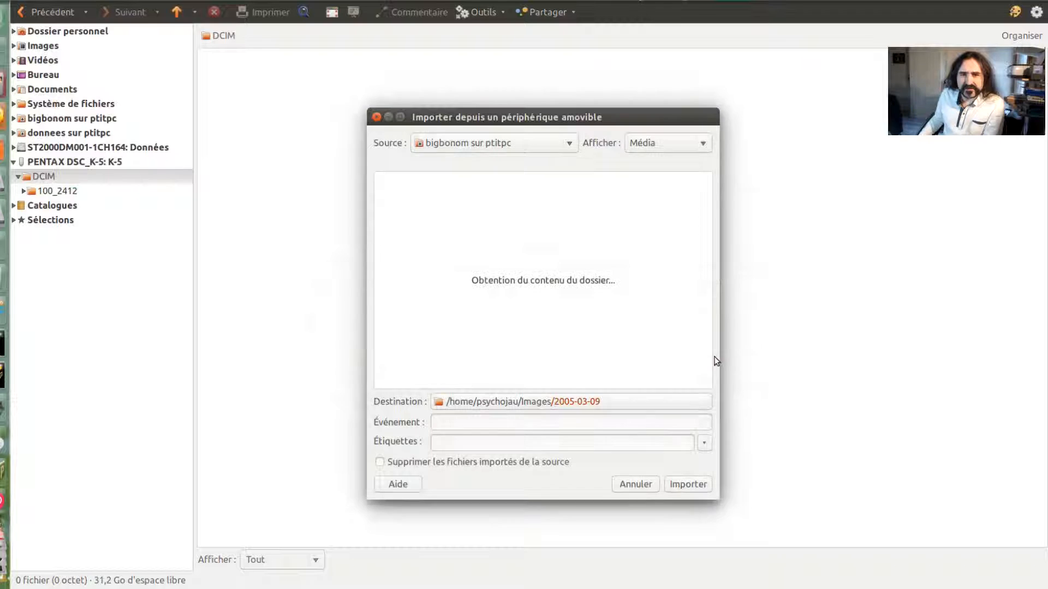
left_click(516, 145)
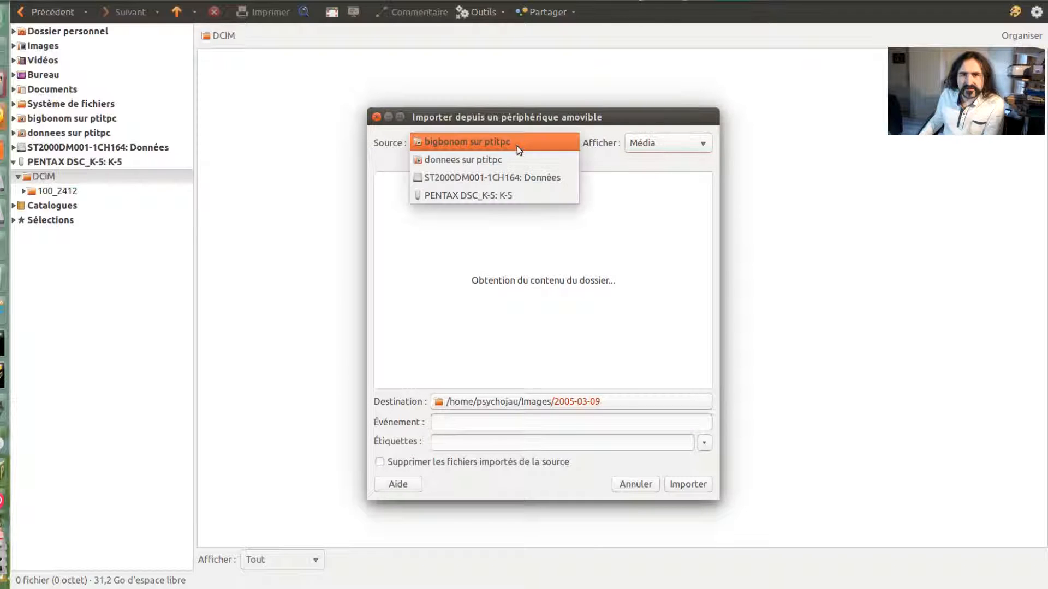
left_click(482, 197)
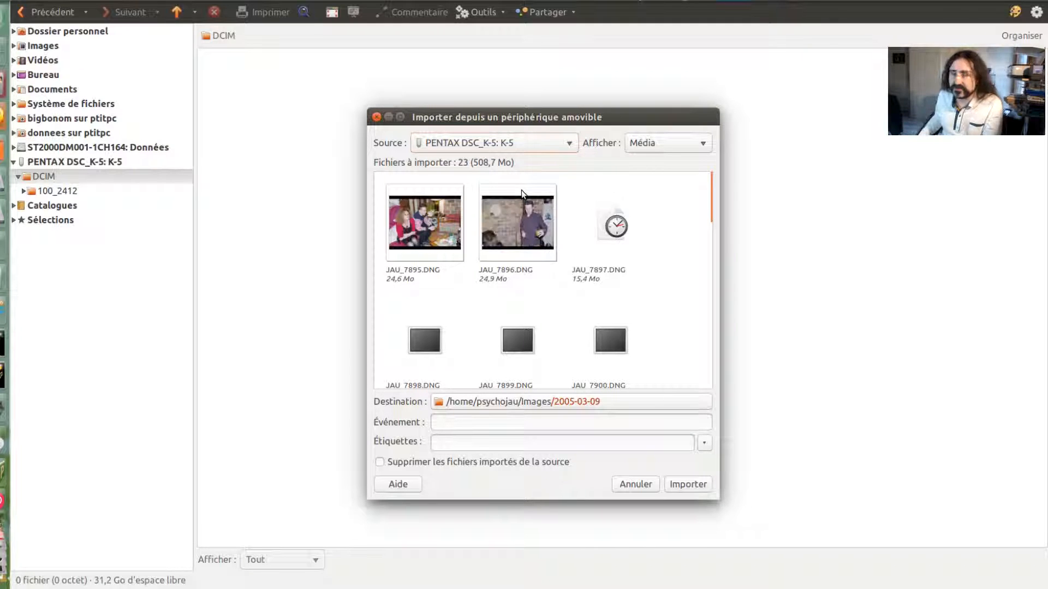
Try the Images filter on the files to import, restore the Média filter and look through the camera's files
left_click(675, 144)
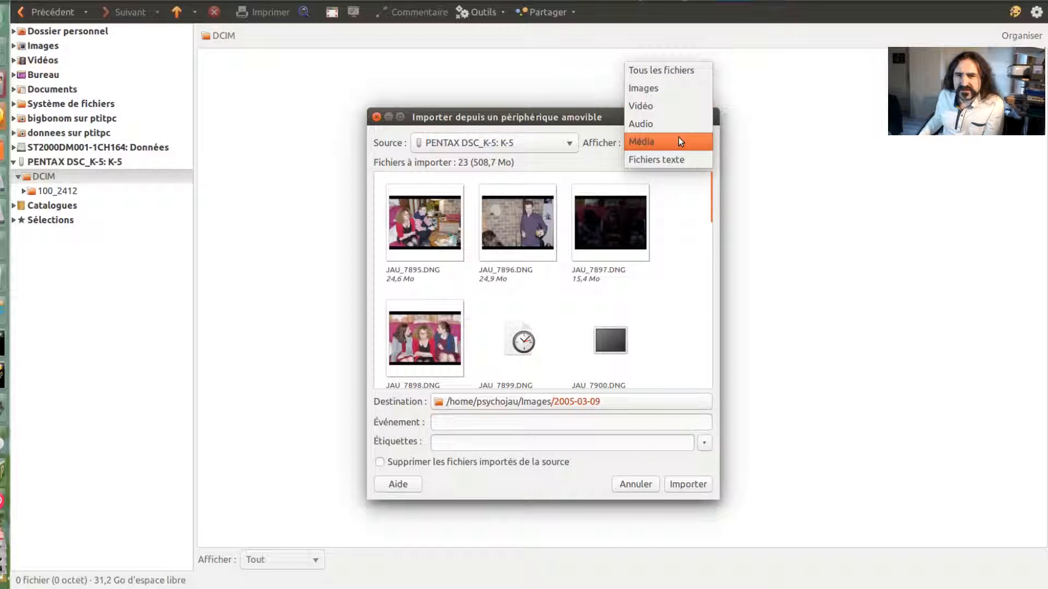
left_click(677, 89)
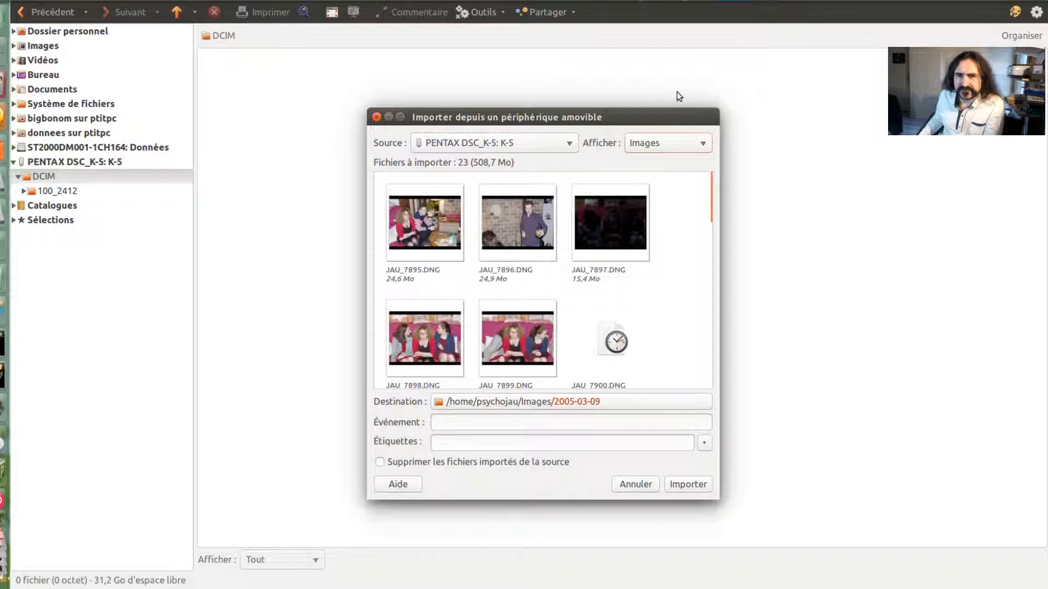
left_click(673, 144)
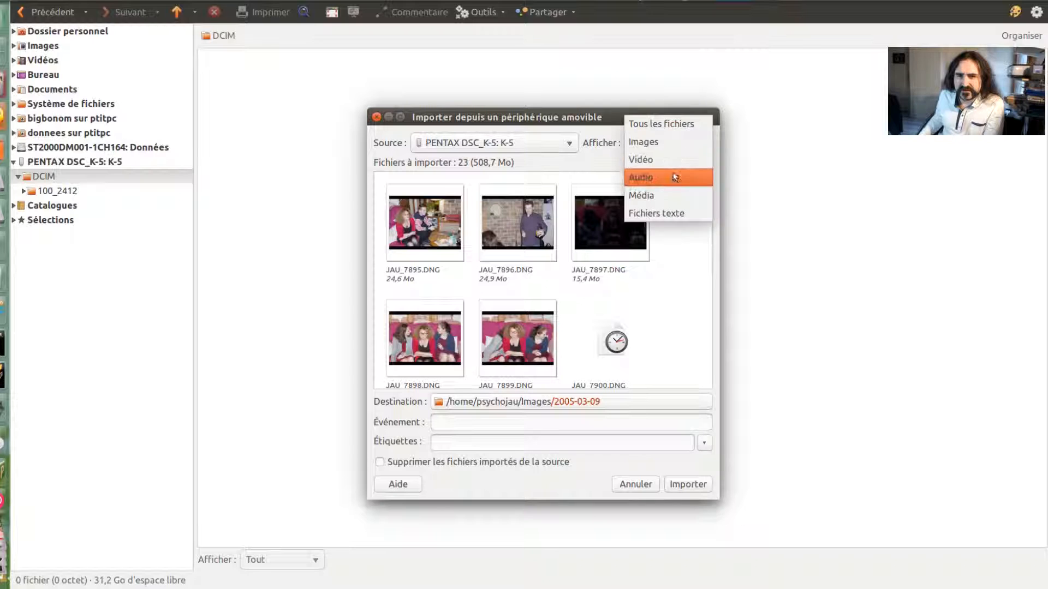
left_click(674, 191)
left_click_drag(712, 201, 751, 365)
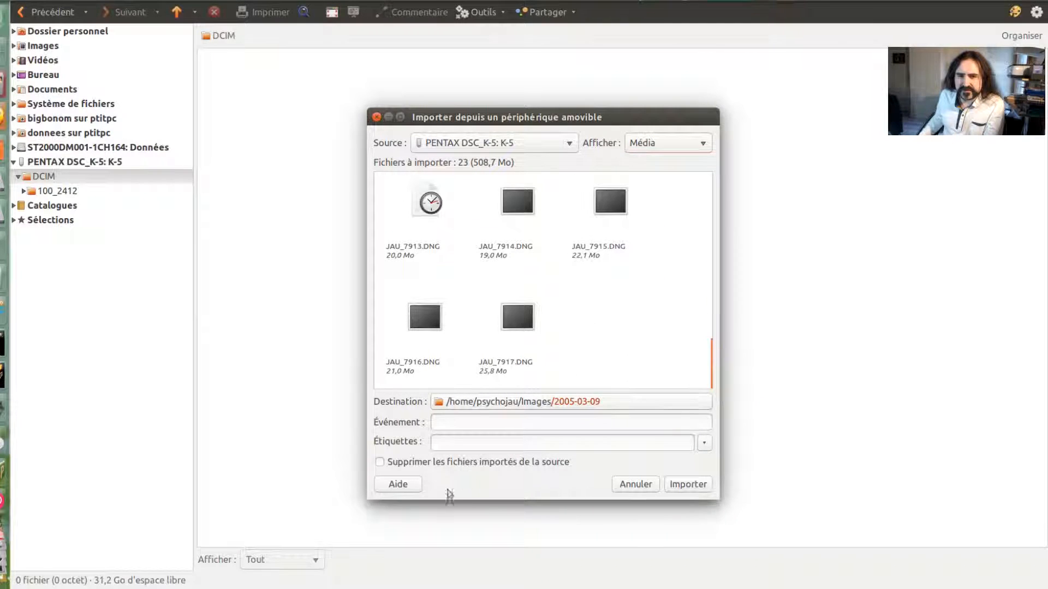
Set the import's event to "noel" and create the tag "maison" for the imported photos
left_click(568, 428)
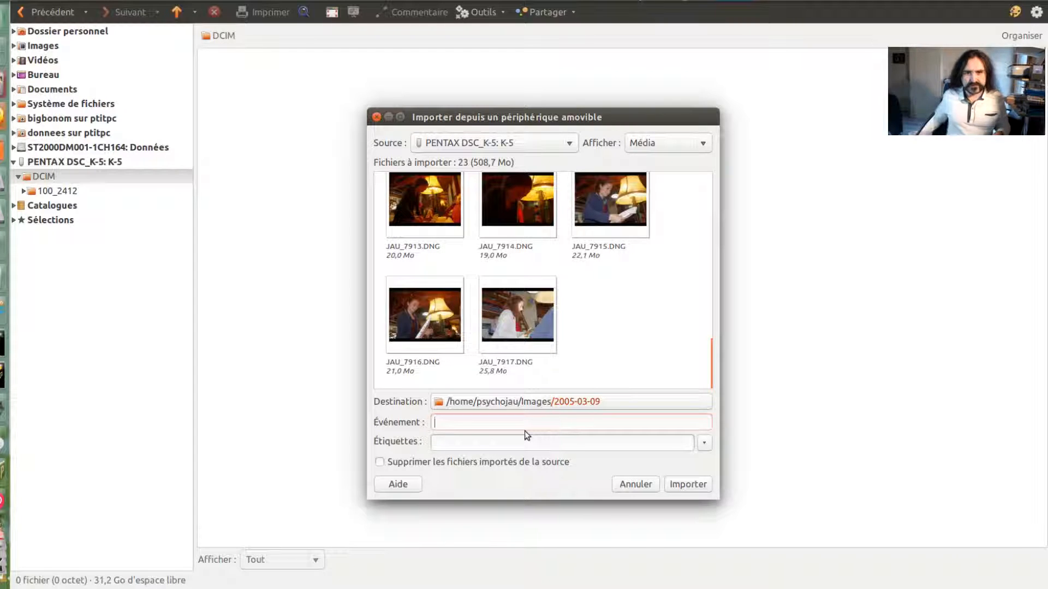
type("noel")
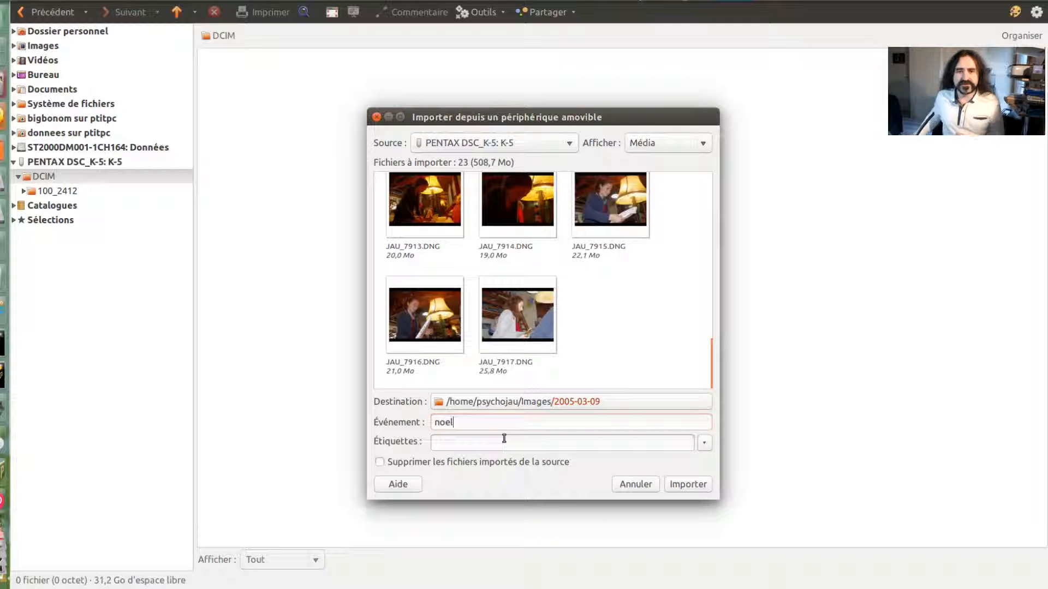
left_click(703, 443)
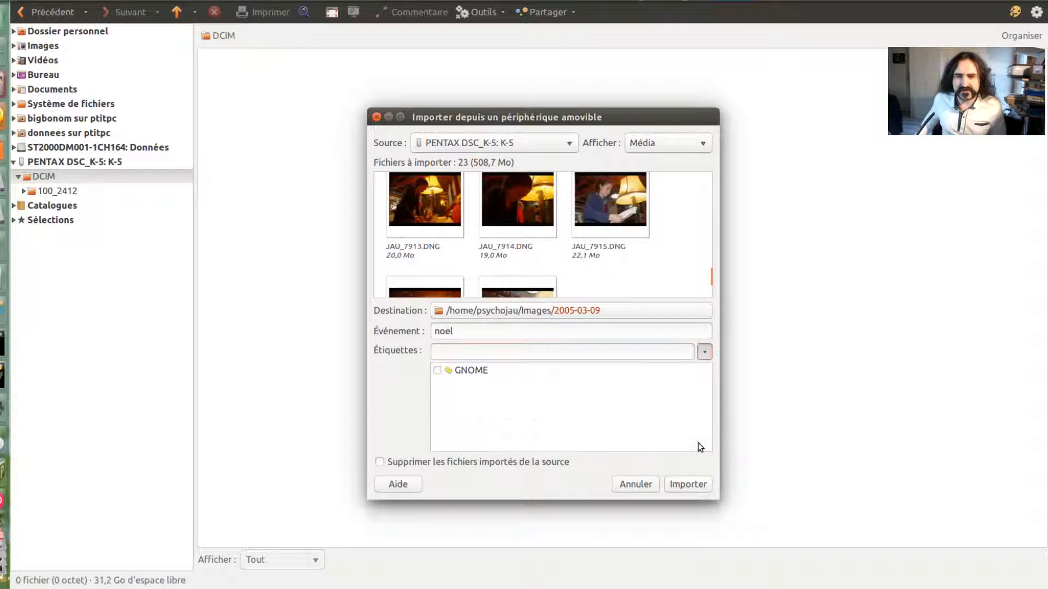
left_click(704, 352)
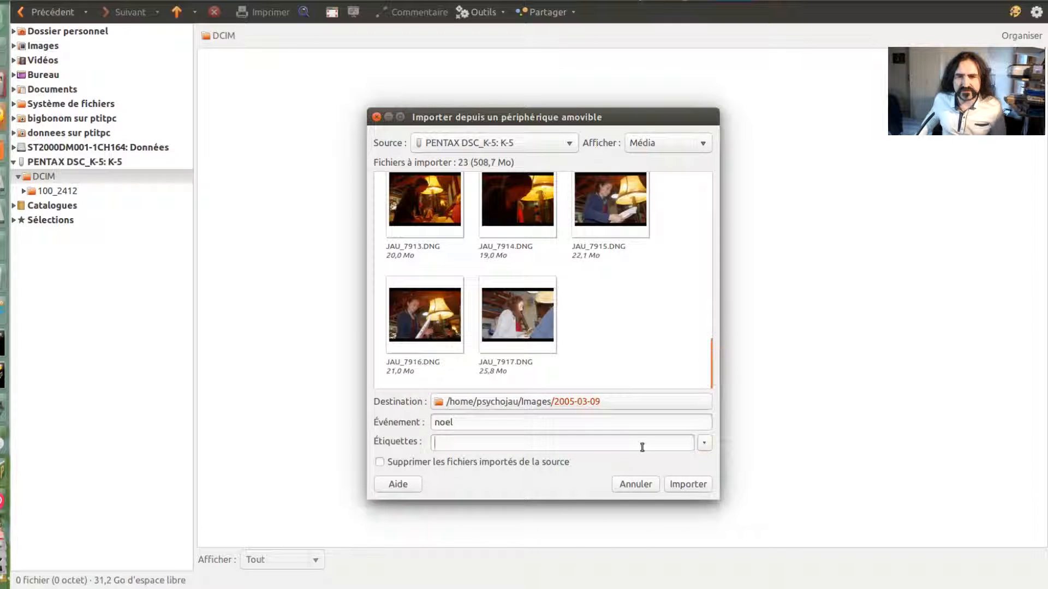
type("maison")
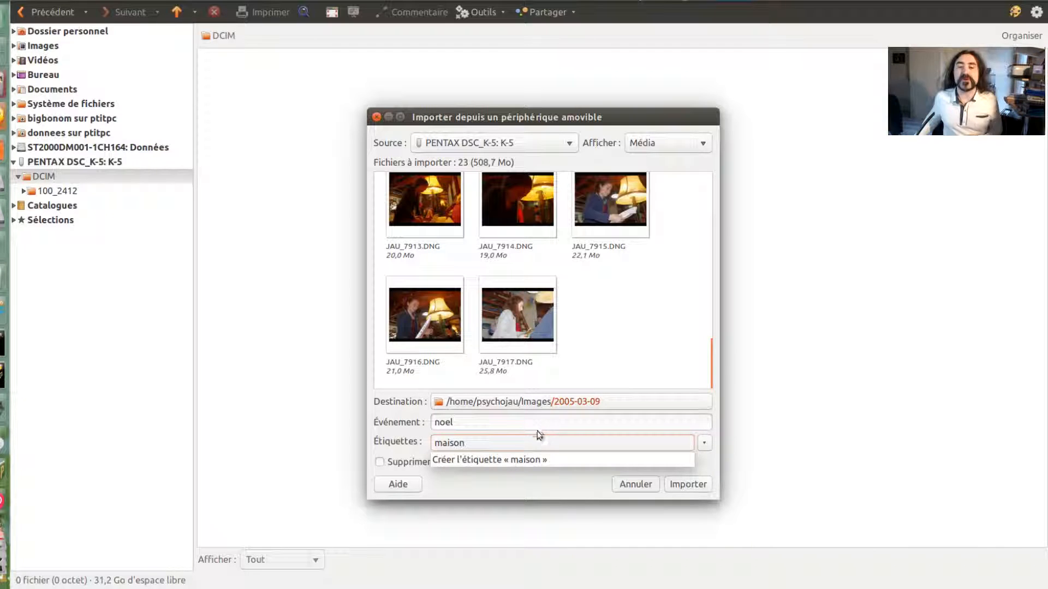
left_click(530, 458)
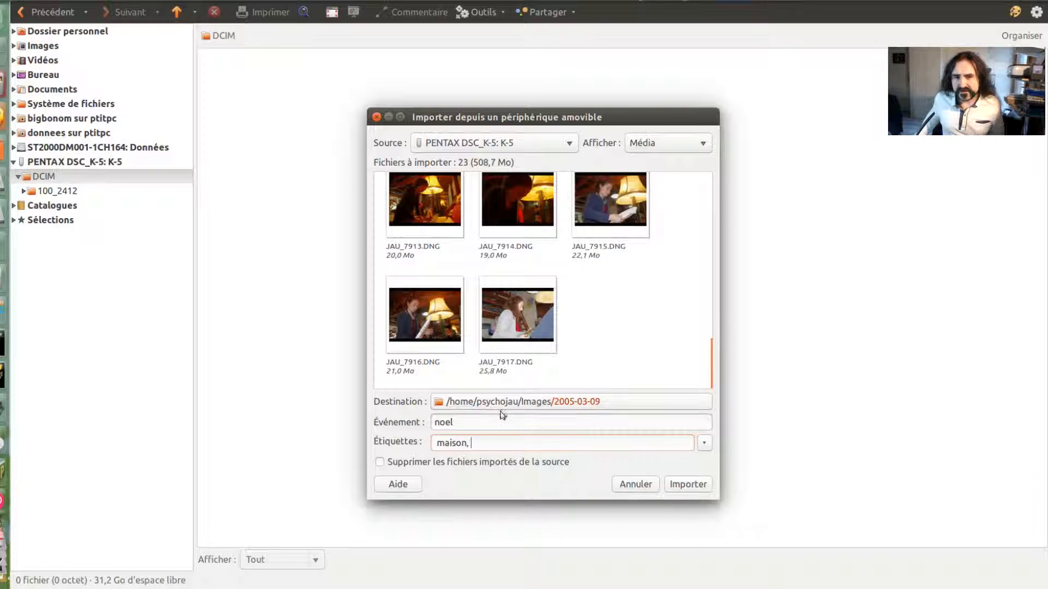
Set the import destination to the Photos folder and check the date choices for the automatic subfolder, keeping the file date
left_click(516, 402)
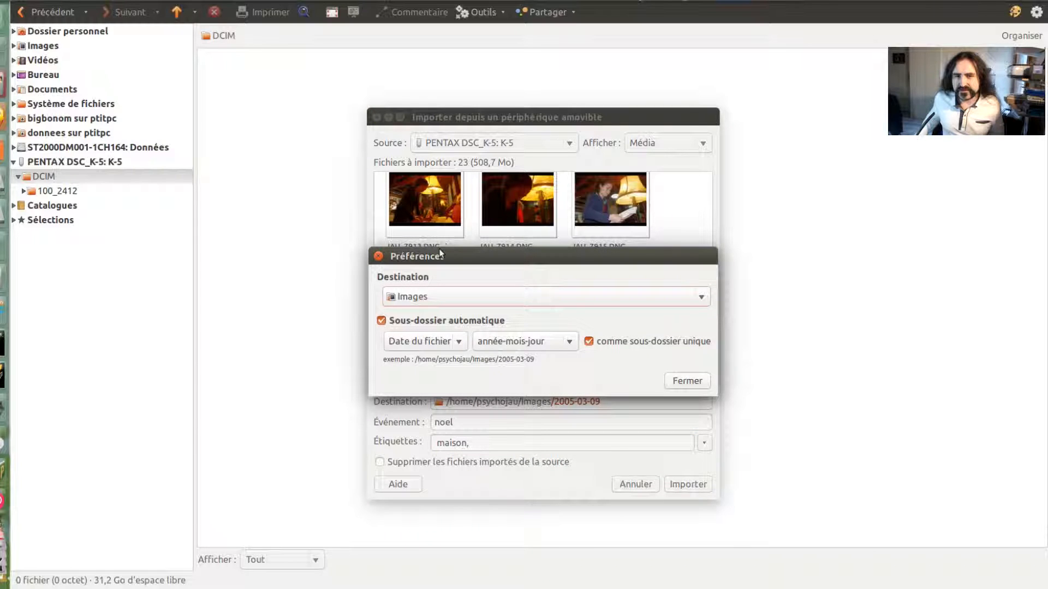
left_click(401, 297)
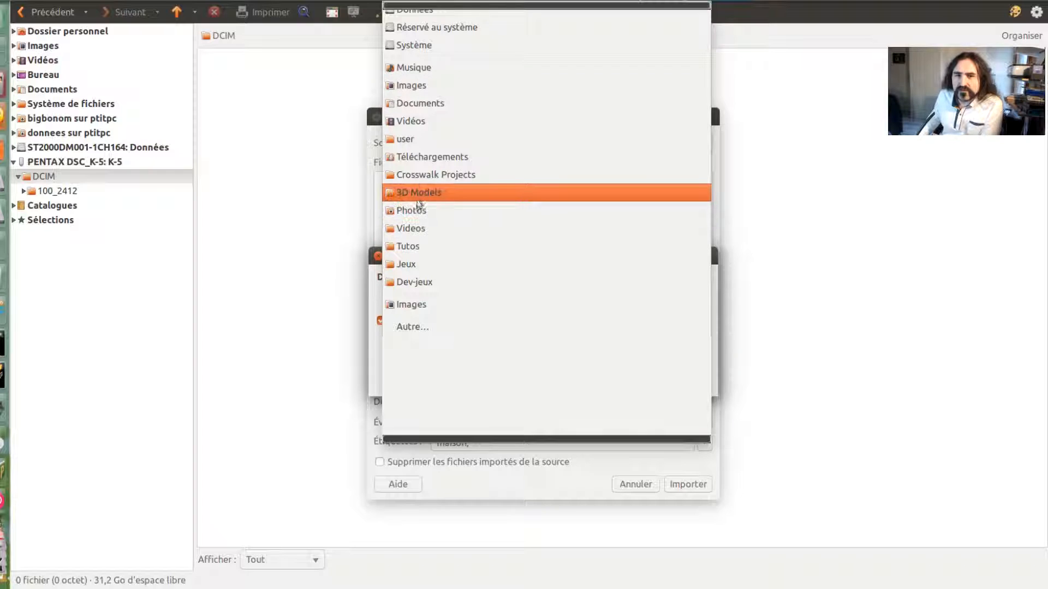
left_click(421, 210)
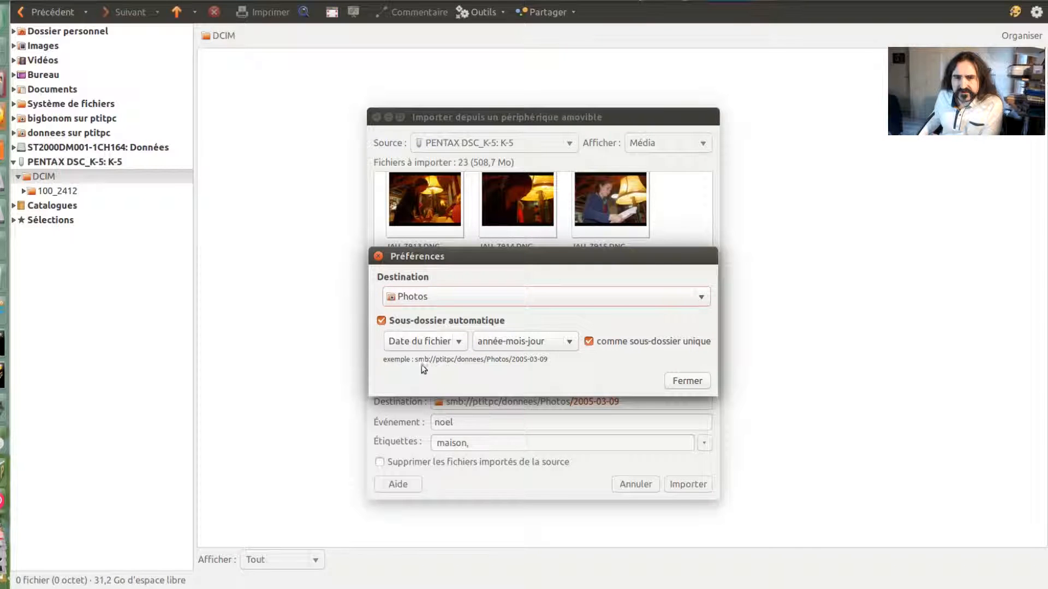
left_click(438, 347)
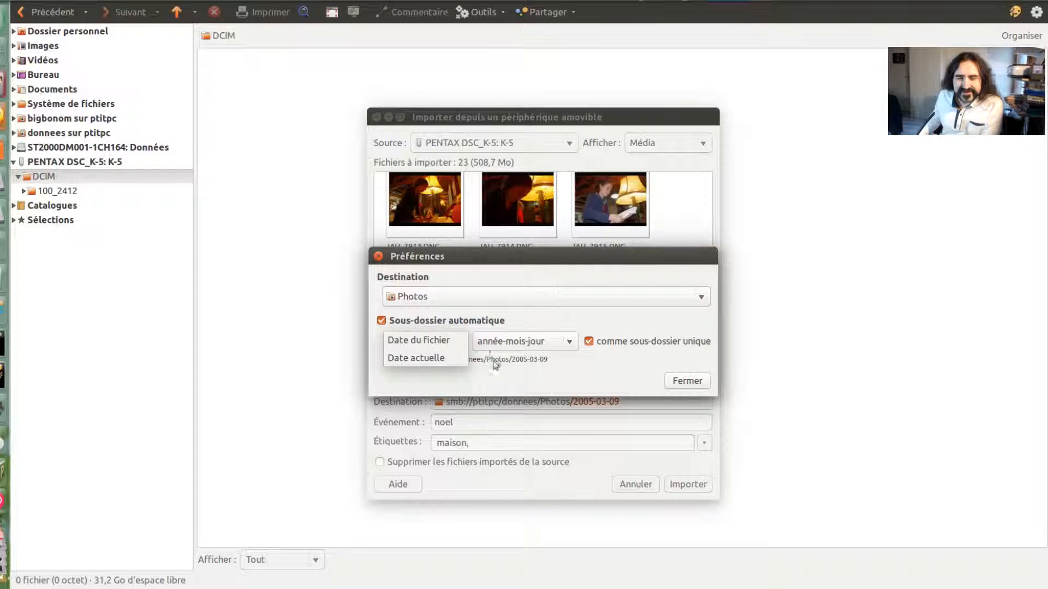
left_click(565, 389)
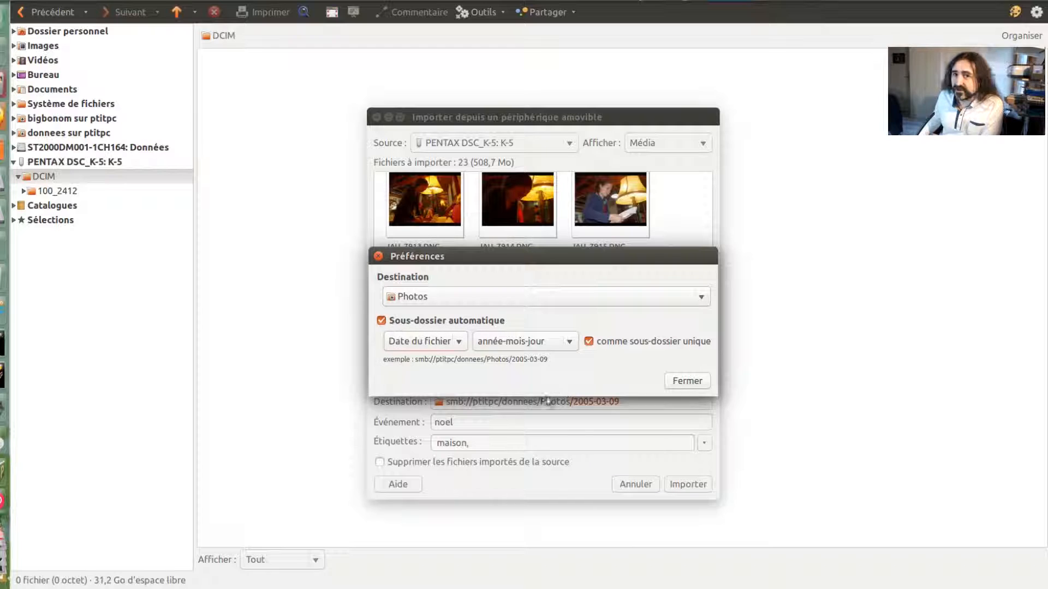
Switch the automatic subfolder naming to a custom format and display the list of special codes
left_click(515, 347)
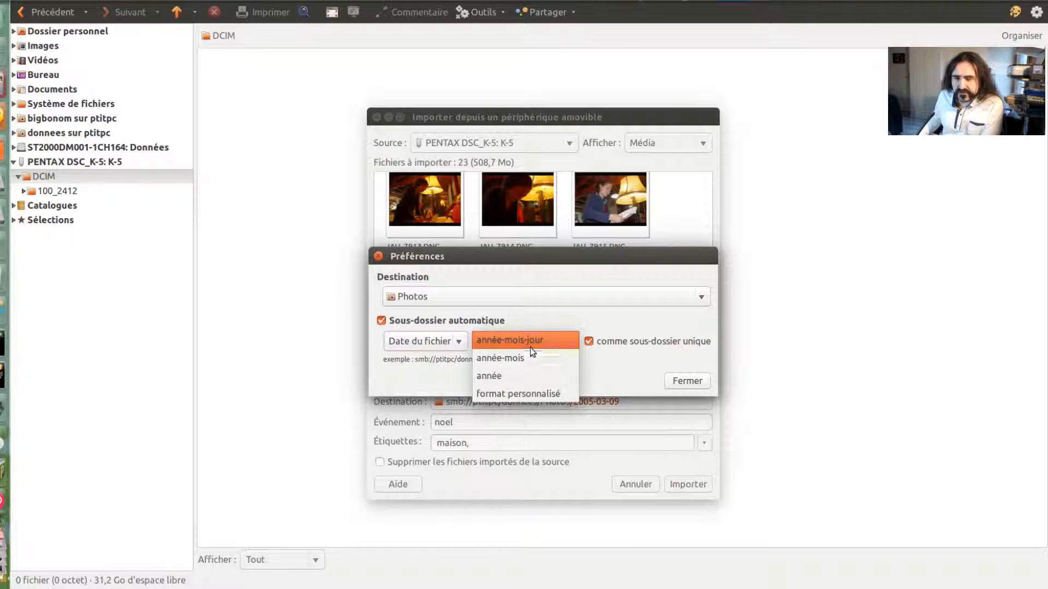
left_click(524, 388)
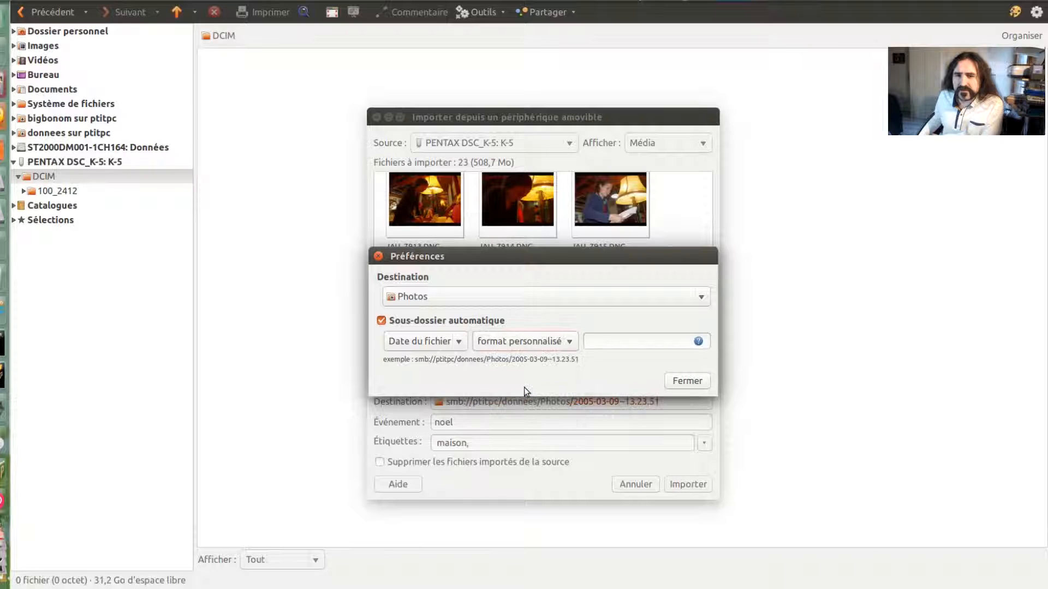
left_click(698, 341)
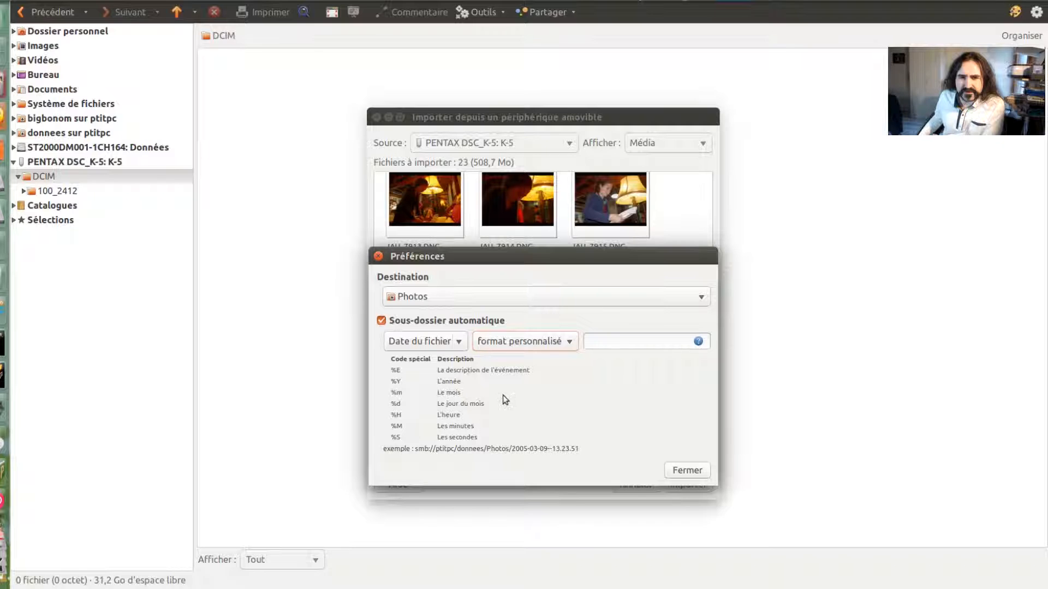
Set the custom subfolder format to "%E_%m", close the destination preferences and cancel the import
left_click(601, 342)
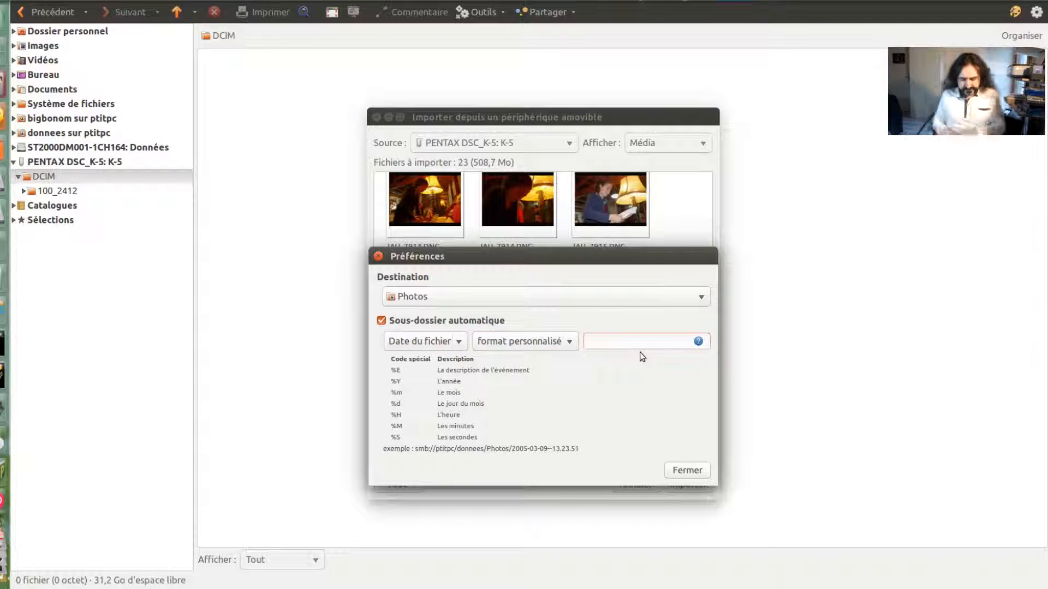
type("%")
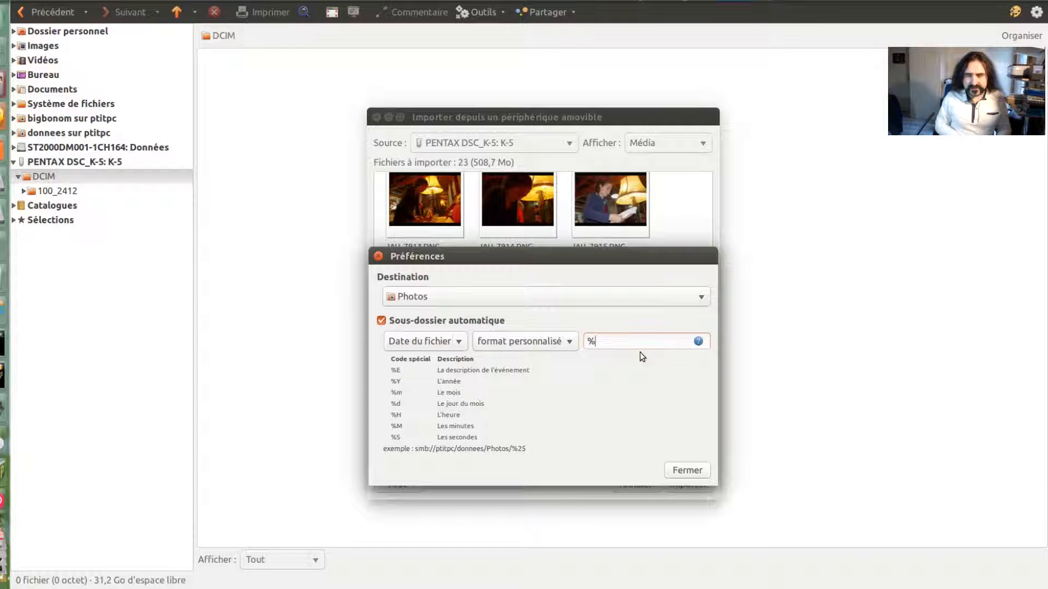
type("E")
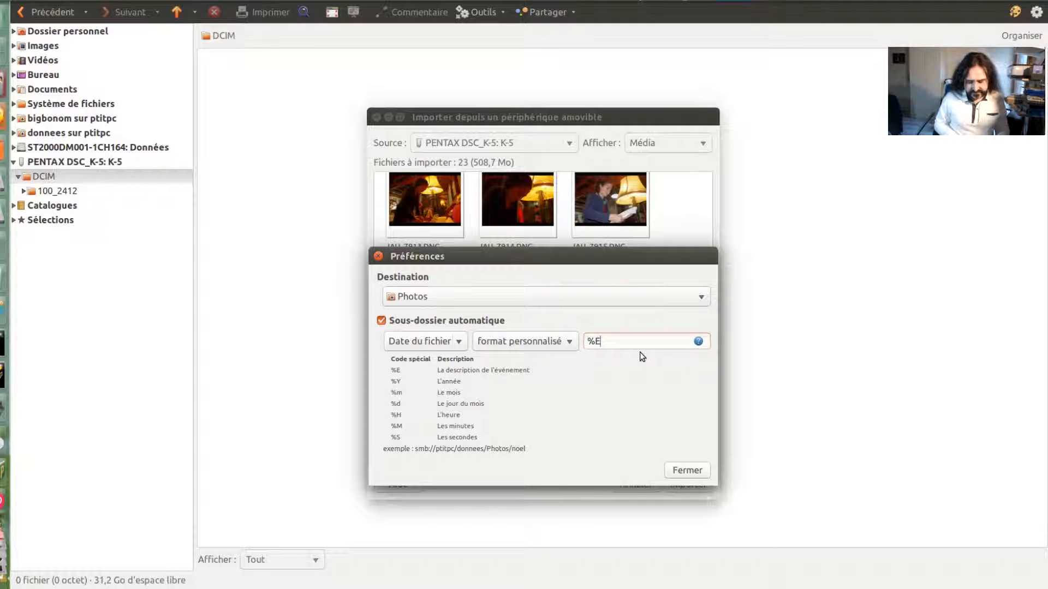
type("%")
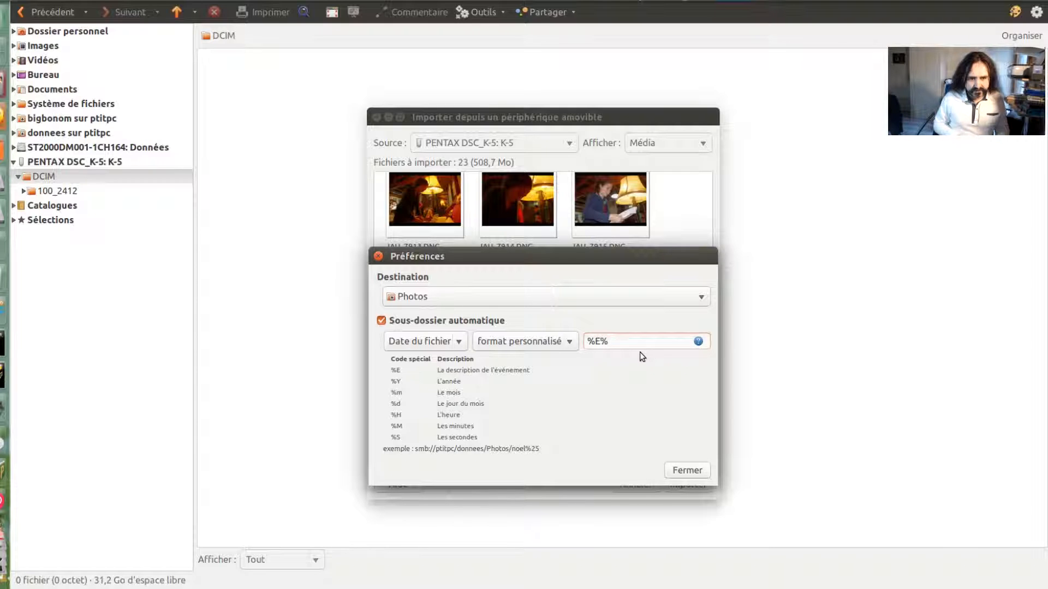
type("m")
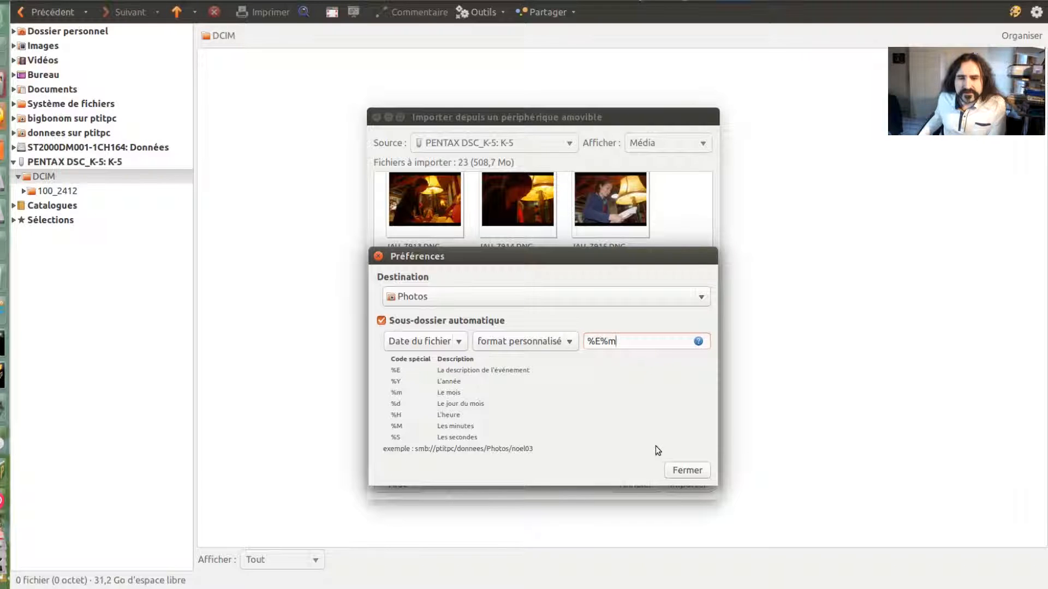
key("Left")
key("Left")
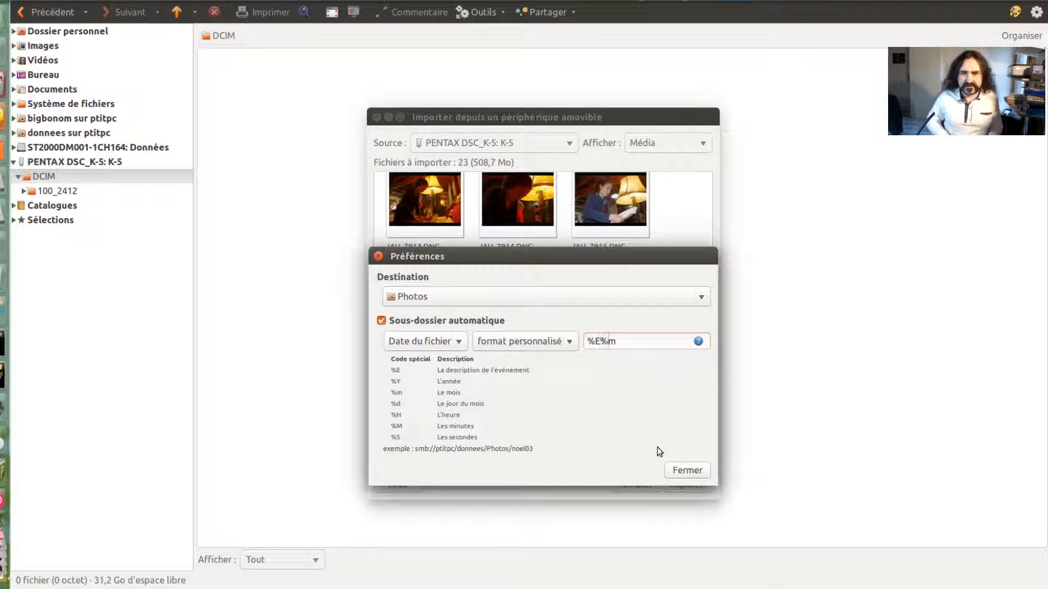
key("BackSpace")
type("_")
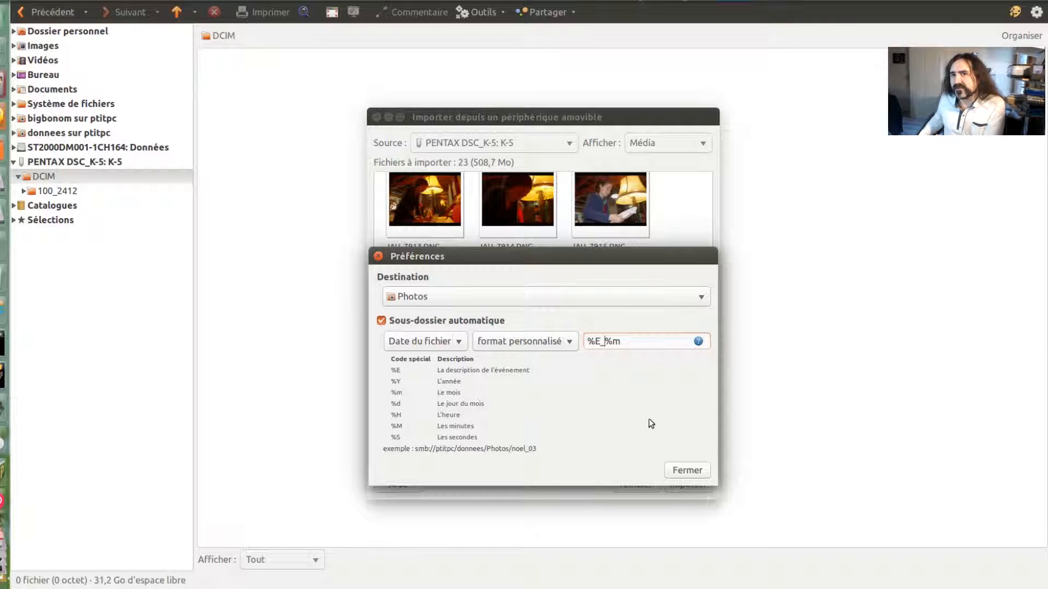
left_click(686, 470)
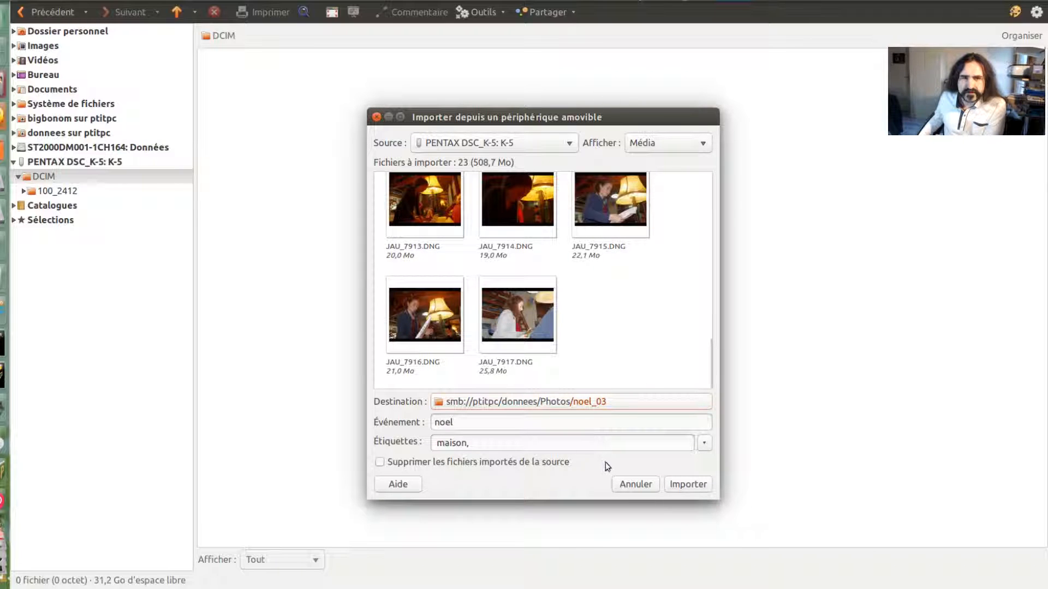
left_click(644, 484)
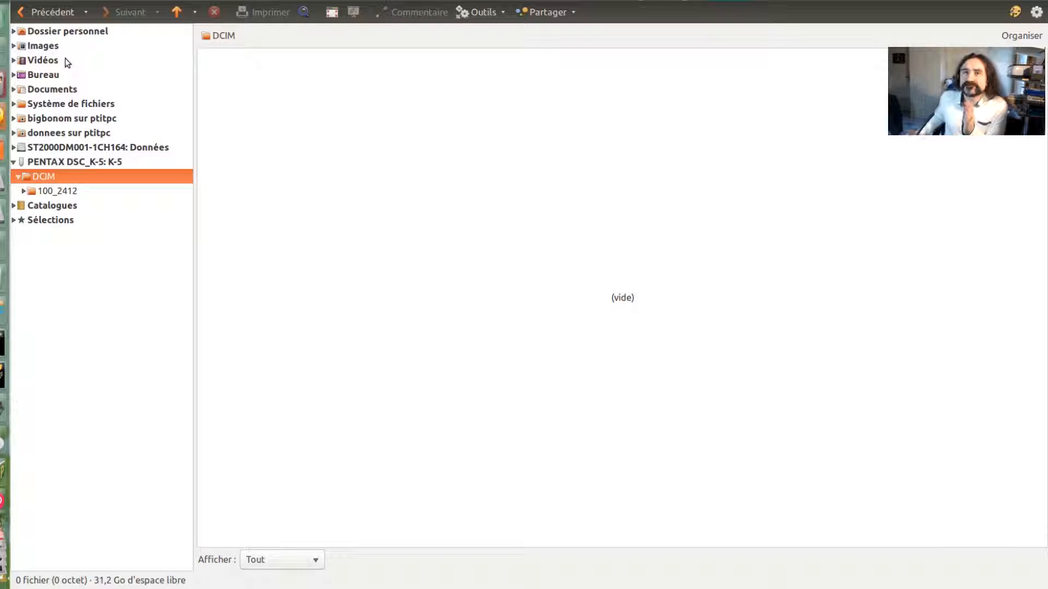
Open the Images folder and search it for duplicate media files, including subfolders
left_click(25, 46)
scroll(454, 331, "down", 5)
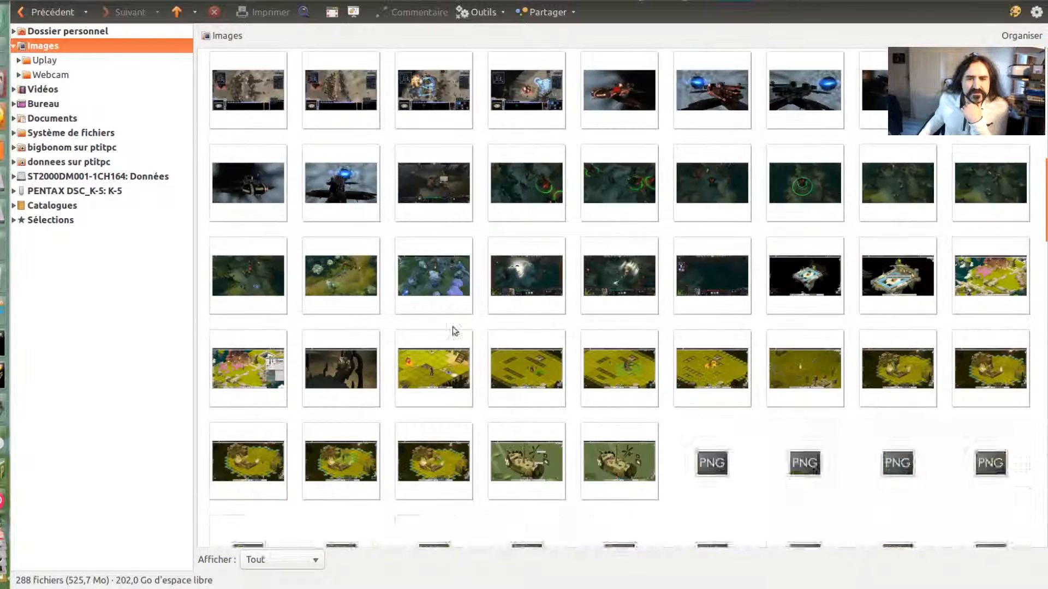
scroll(426, 371, "down", 10)
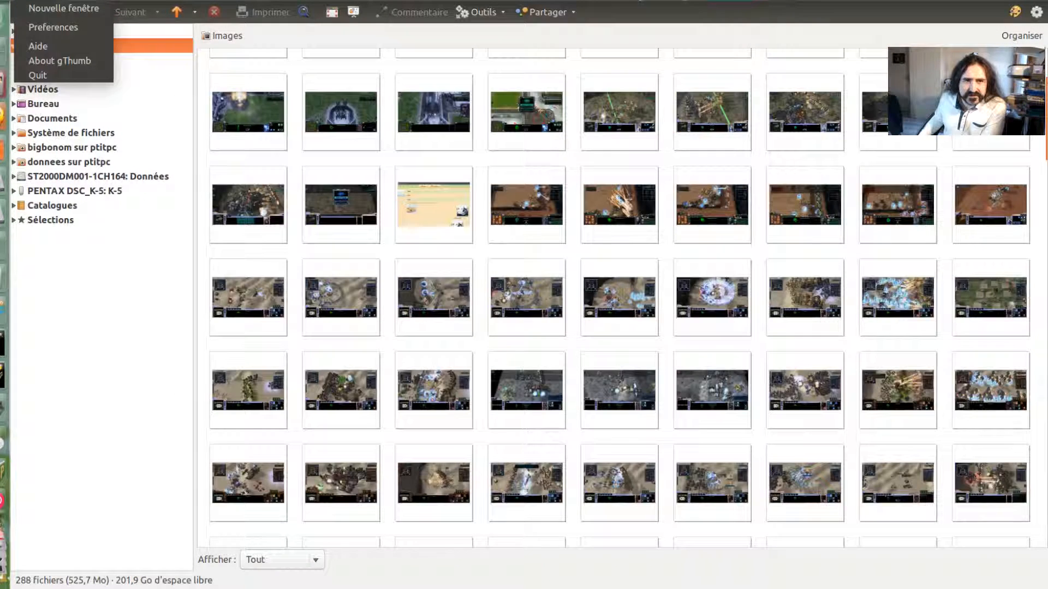
key("Escape")
left_click(69, 1)
mouse_move(112, 1)
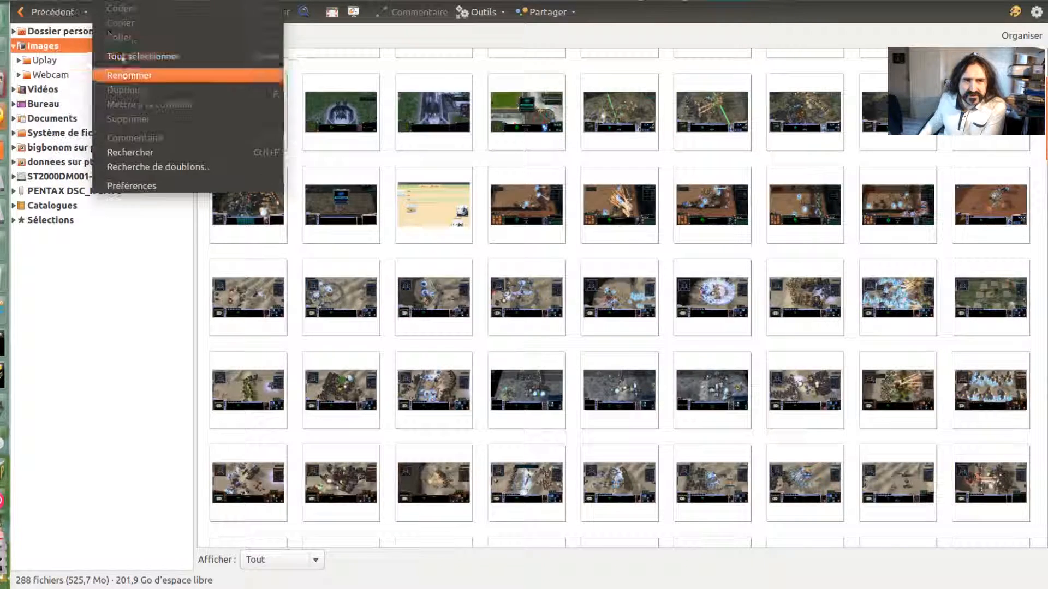
left_click(165, 172)
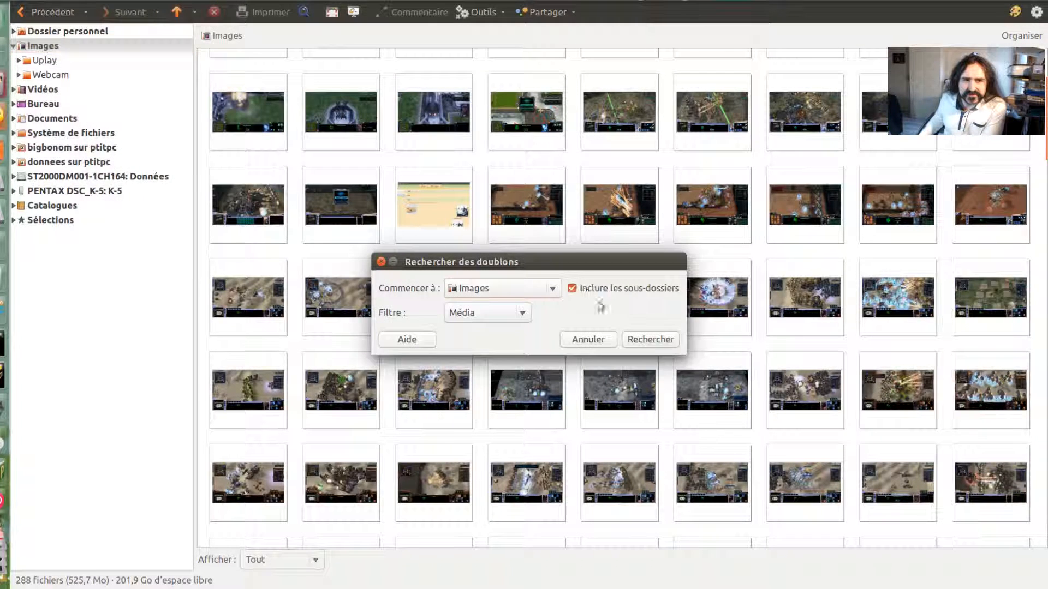
left_click(651, 342)
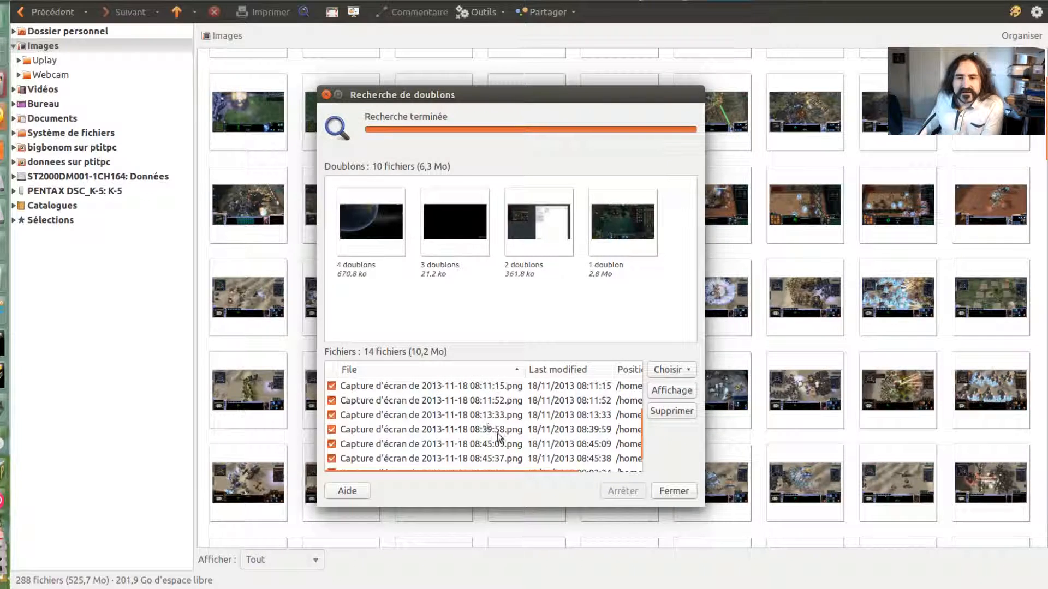
Examine the files in each duplicate group, finishing on the planet group and its 08:45:09 capture
left_click(514, 404)
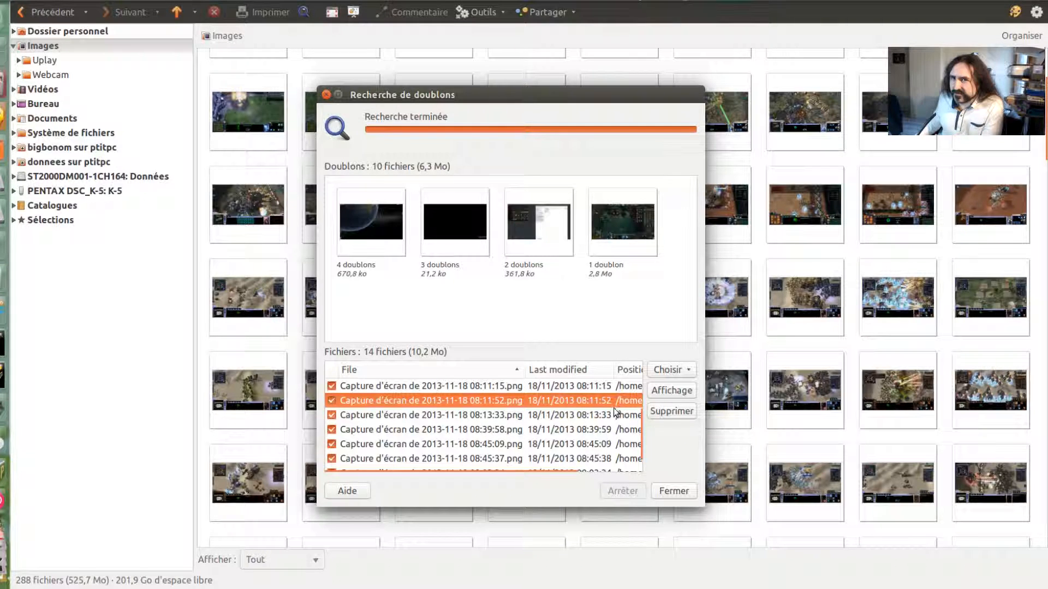
left_click(642, 246)
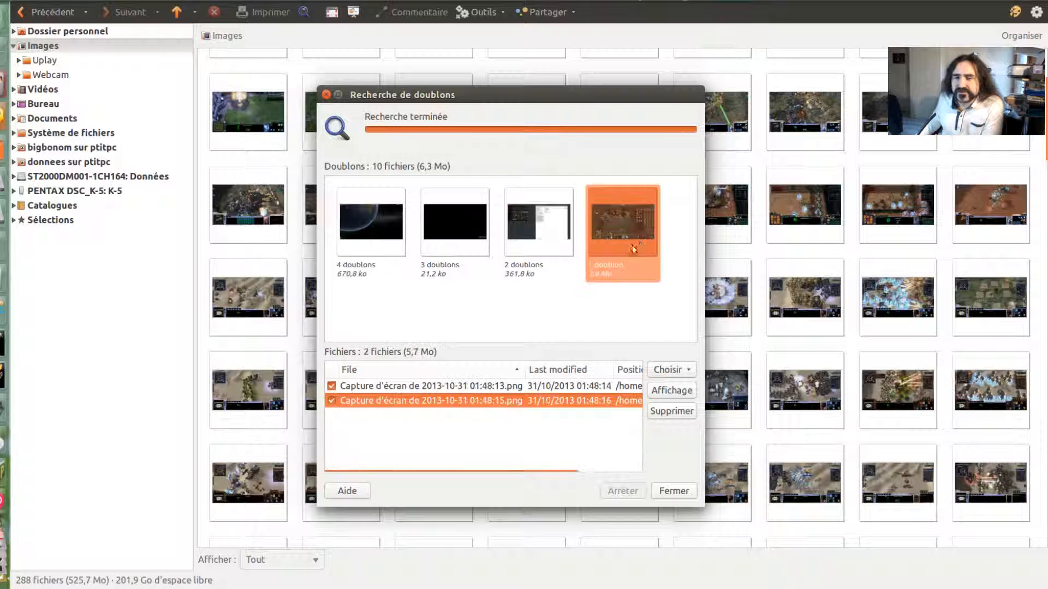
left_click(537, 247)
left_click(458, 238)
left_click(511, 240)
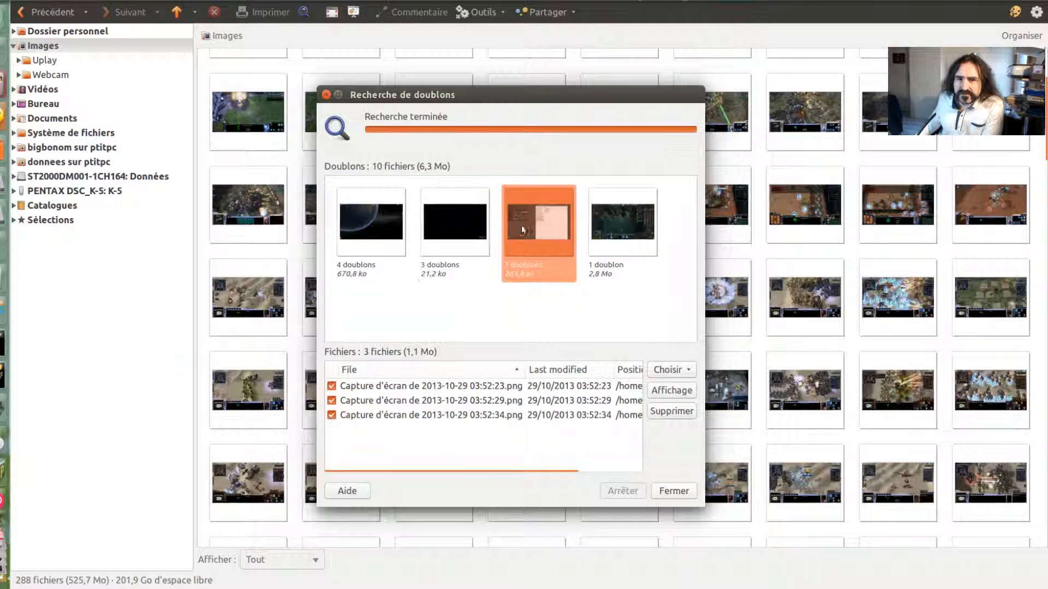
left_click(485, 247)
left_click(415, 247)
left_click(389, 245)
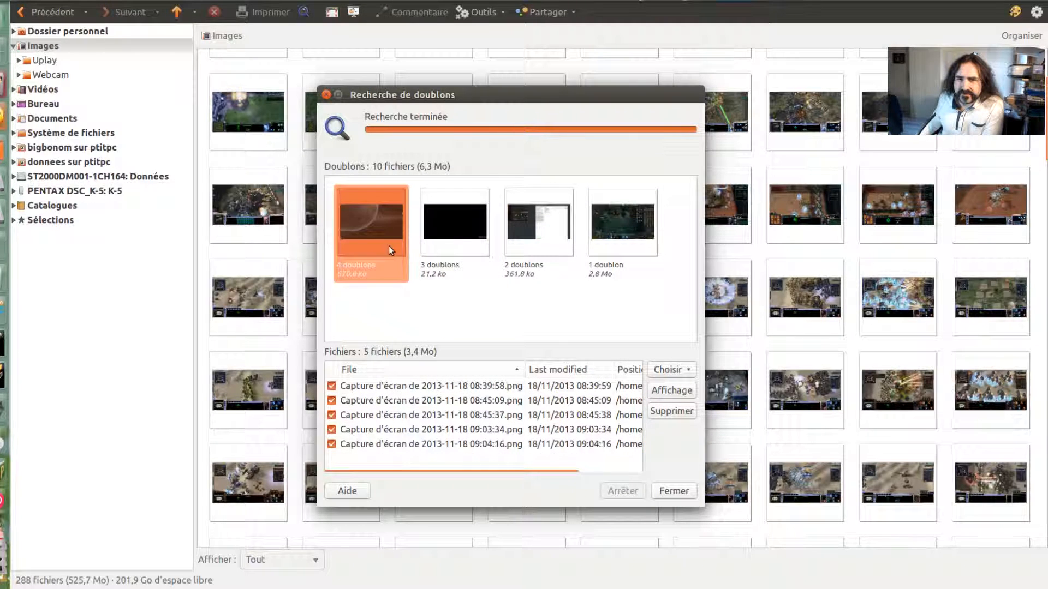
left_click(449, 416)
left_click(449, 403)
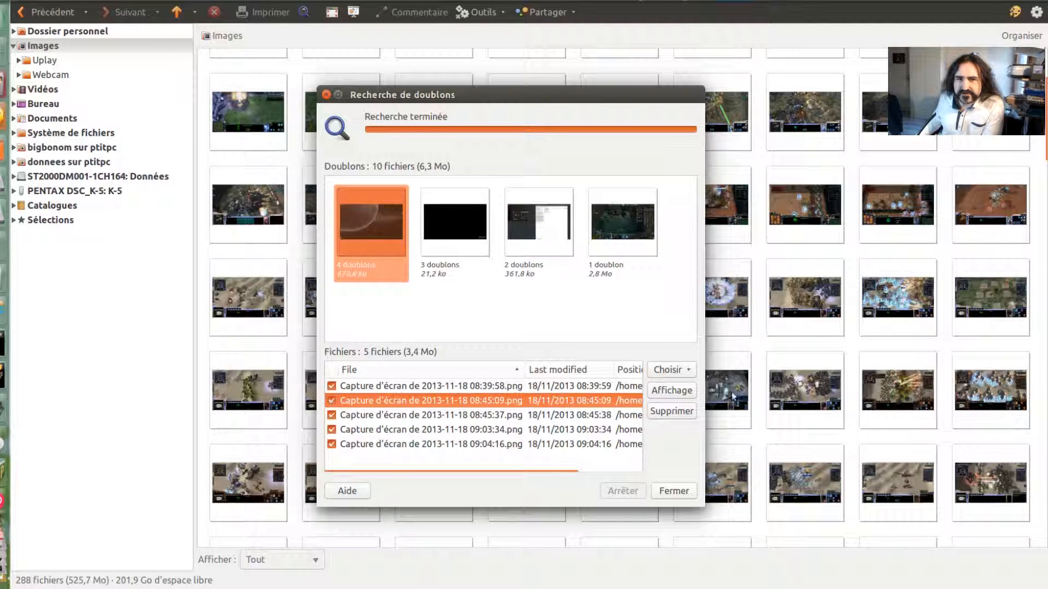
Check the automatic selection choices, then display all the planet group's duplicates in the main window and move the search dialog aside
left_click(676, 371)
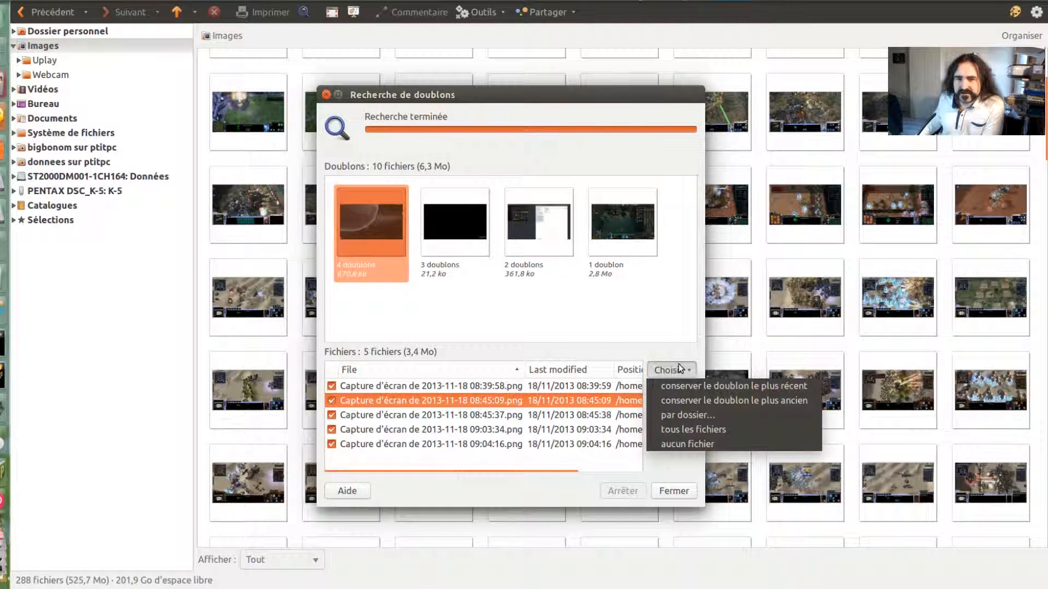
left_click(710, 458)
left_click(683, 392)
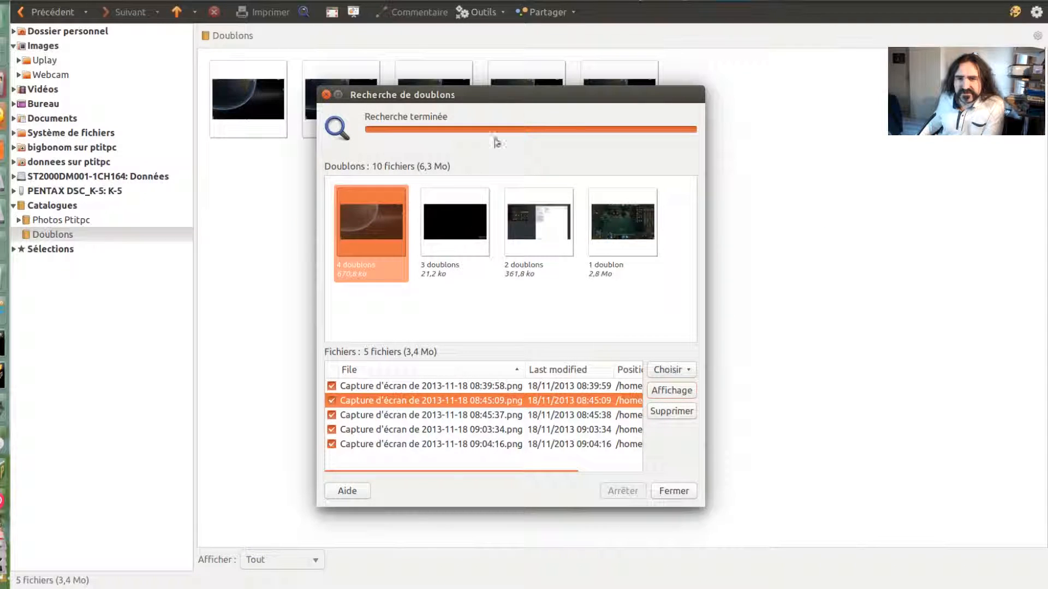
left_click_drag(532, 98, 893, 135)
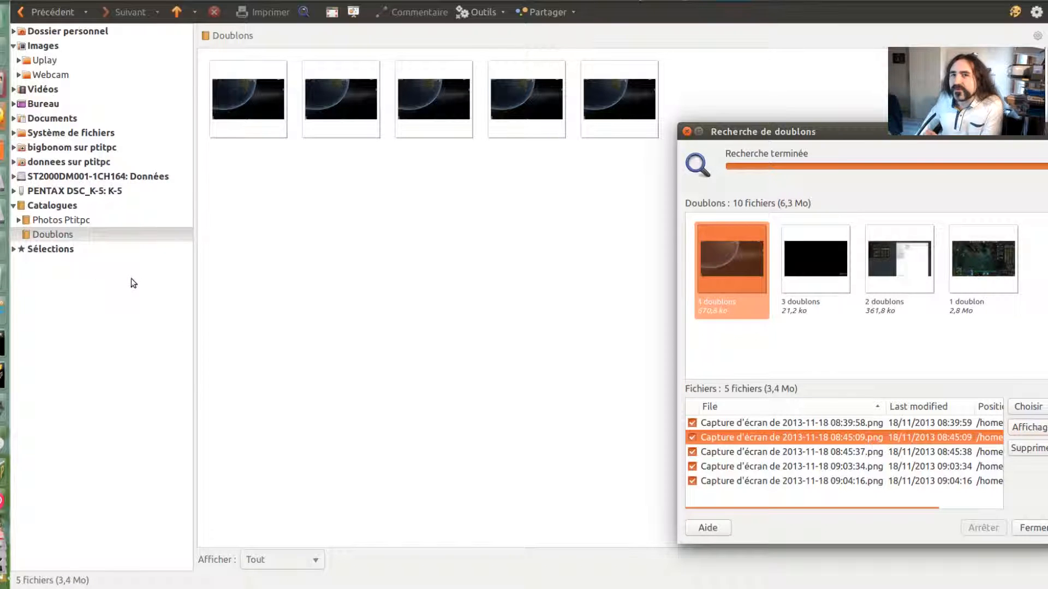
Select all five planet duplicates and check which actions are available for them
left_click_drag(622, 192, 244, 109)
right_click(244, 110)
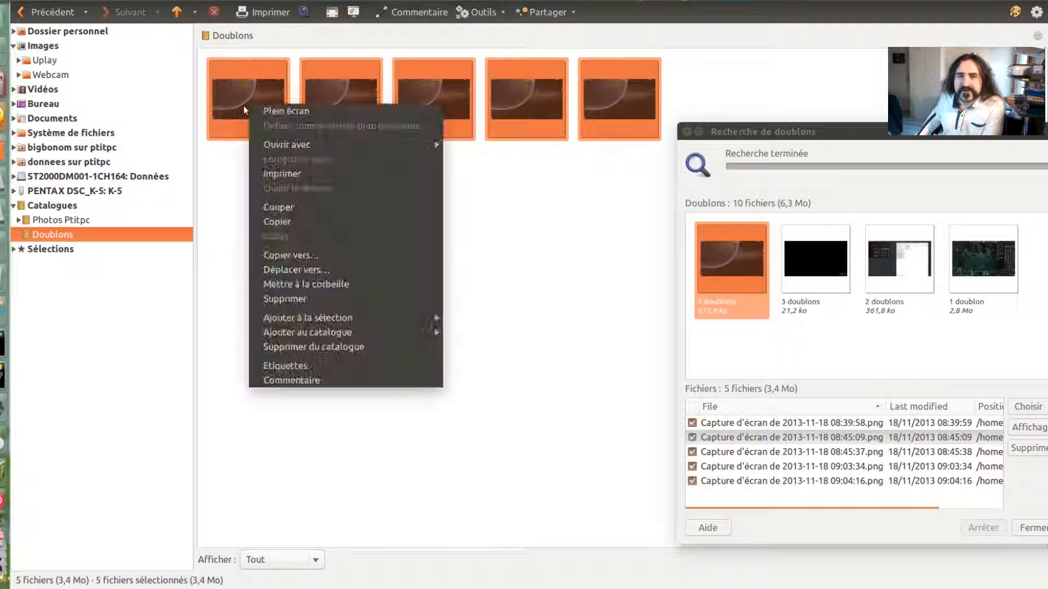
left_click(517, 264)
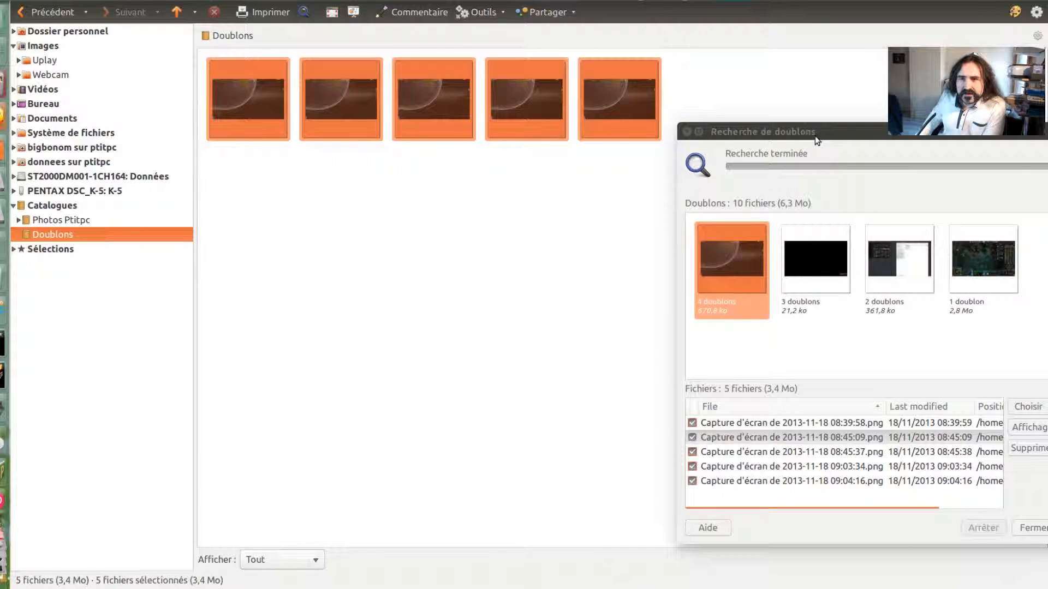
Open the first planet duplicate in the viewer, compare it with the other copies and return to the browser
left_click_drag(818, 141, 621, 162)
left_click(311, 139)
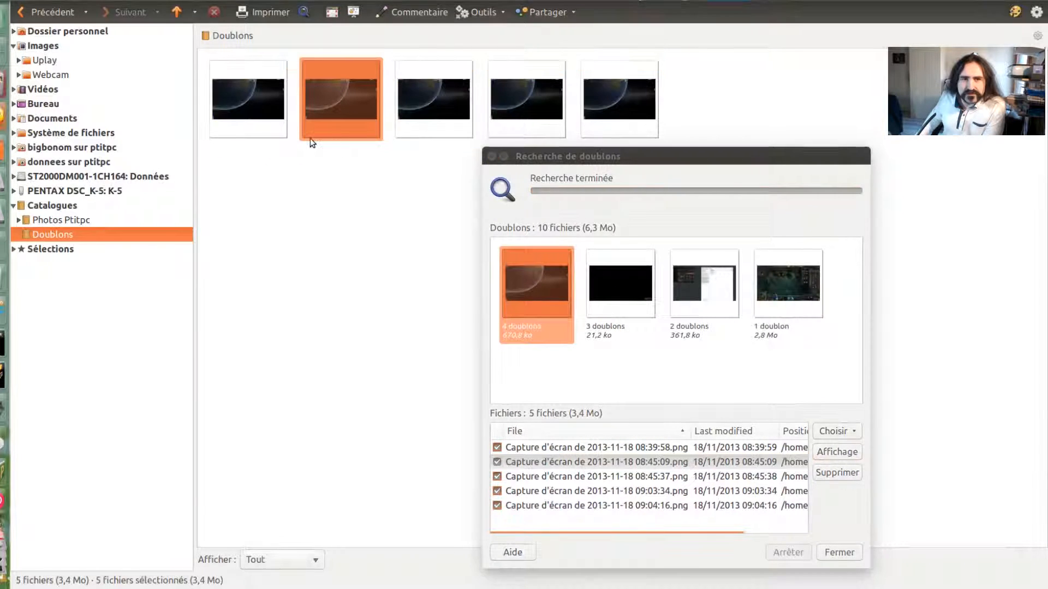
double_click(261, 114)
left_click_drag(586, 158, 867, 114)
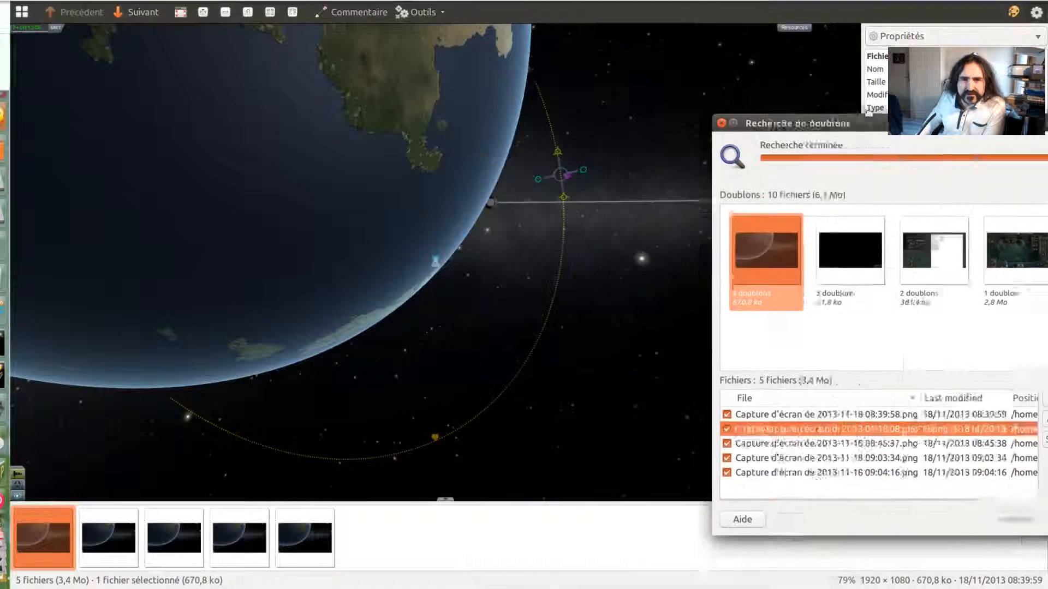
left_click(112, 530)
left_click(200, 543)
left_click(279, 536)
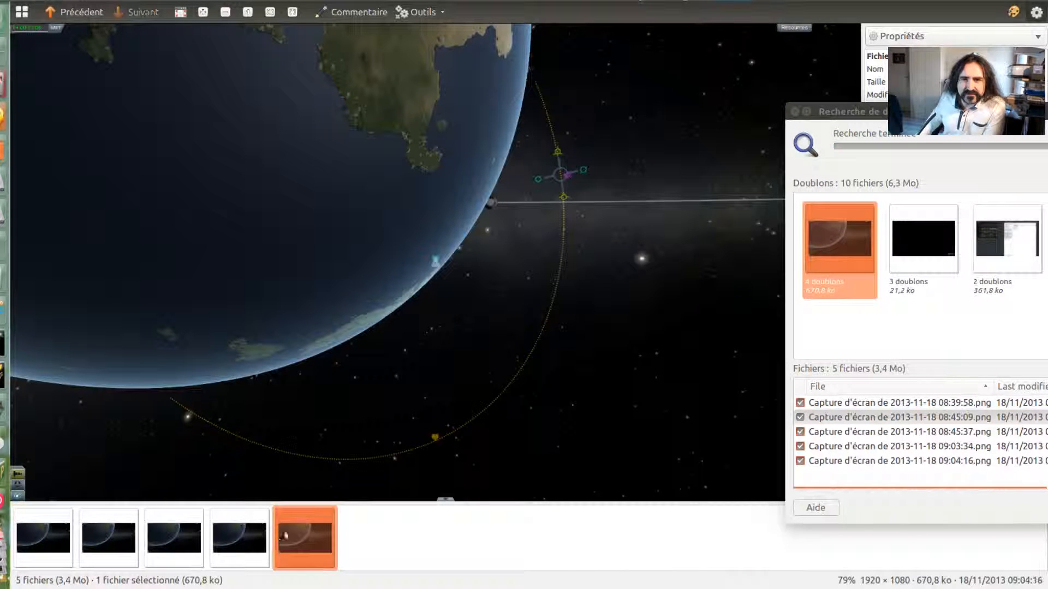
left_click(243, 538)
left_click(110, 538)
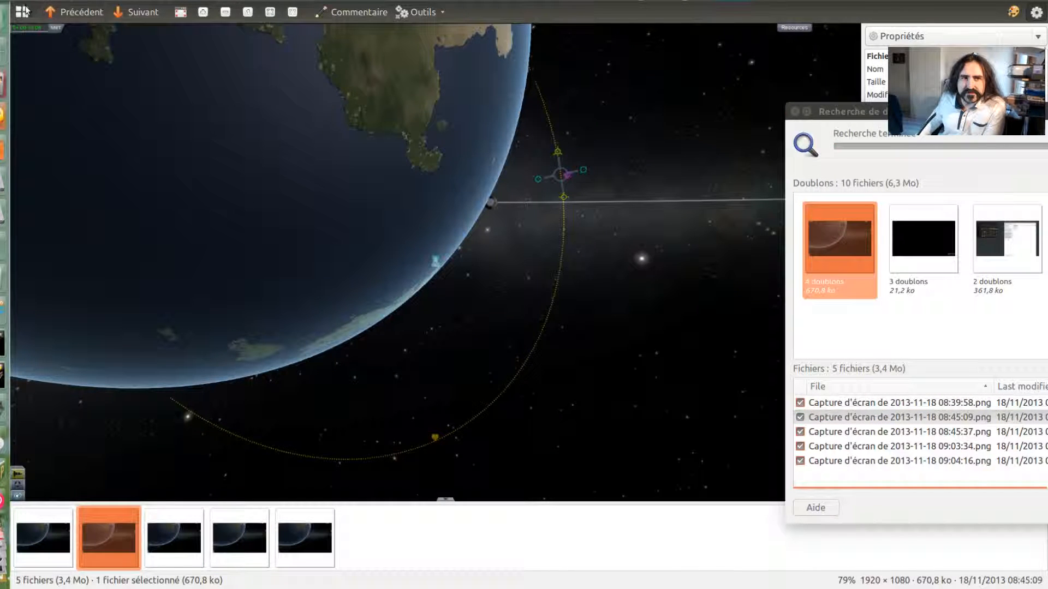
left_click(24, 9)
Permanently delete the planet duplicates, keeping only the most recent one, and close the duplicate search
left_click(943, 187)
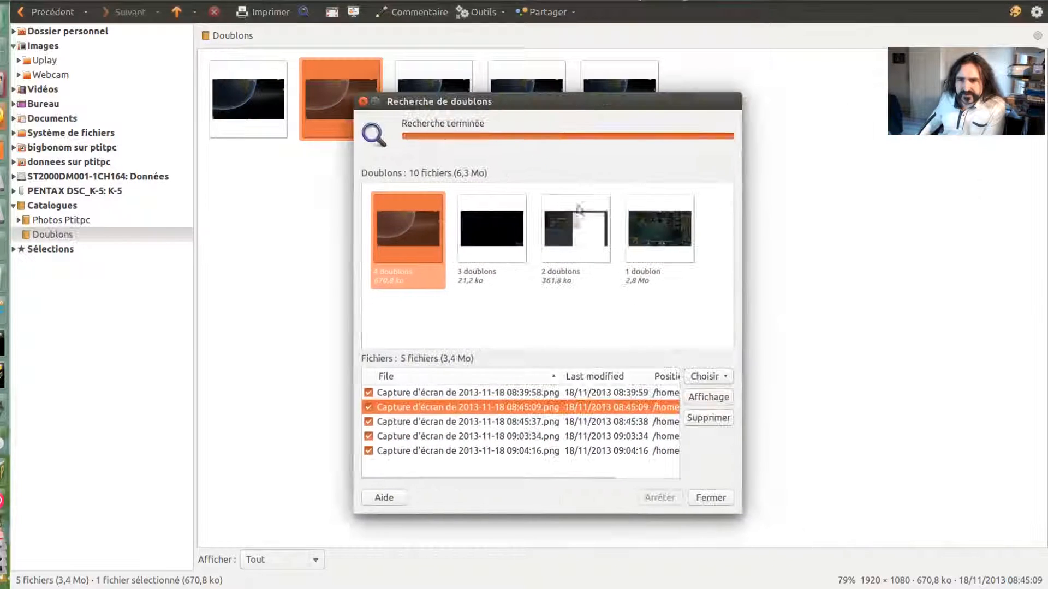
left_click(708, 377)
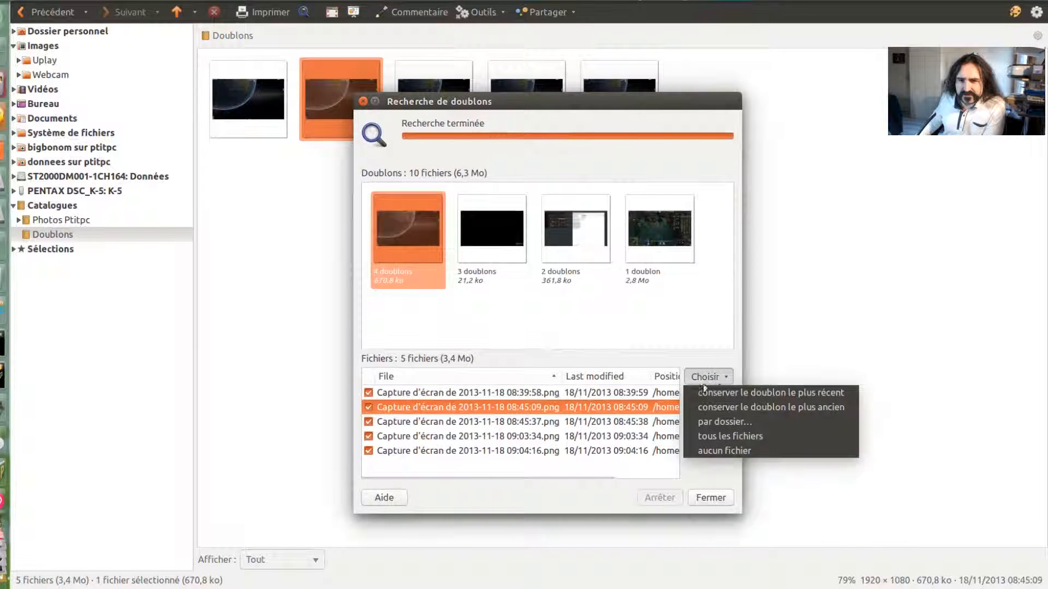
left_click(705, 394)
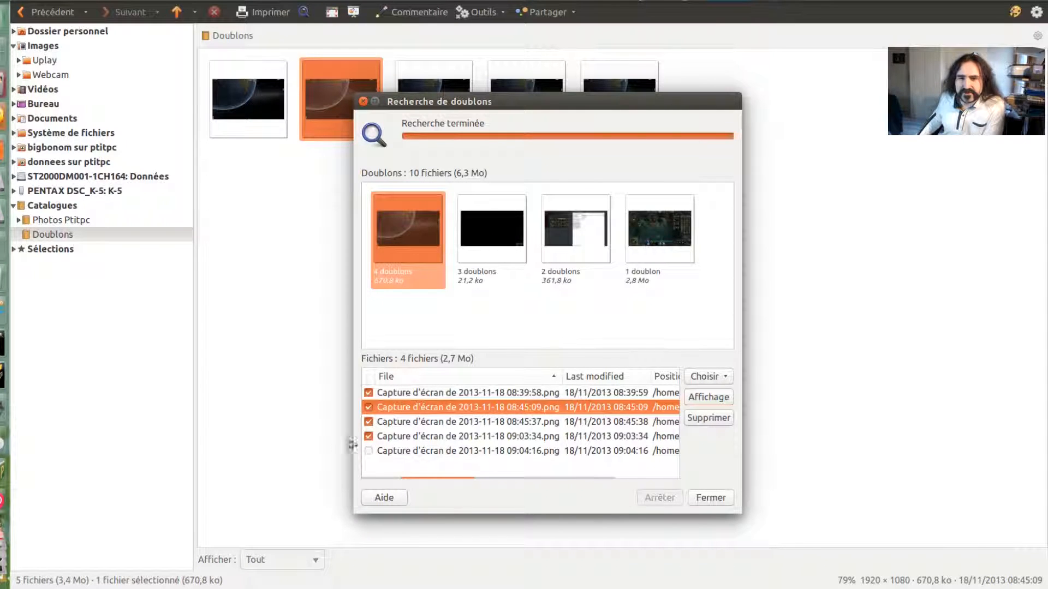
left_click(704, 418)
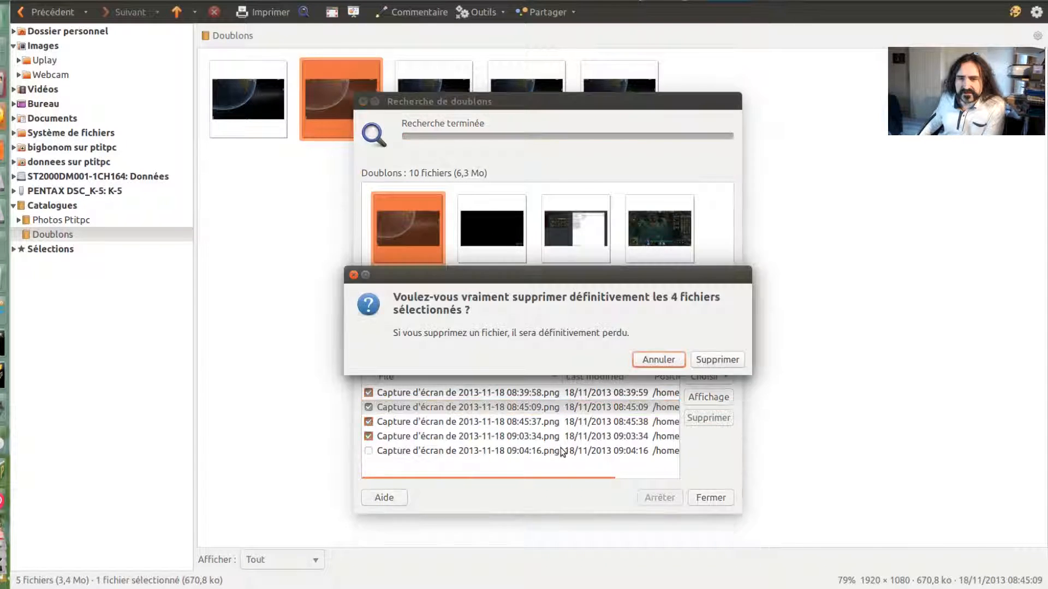
left_click(713, 357)
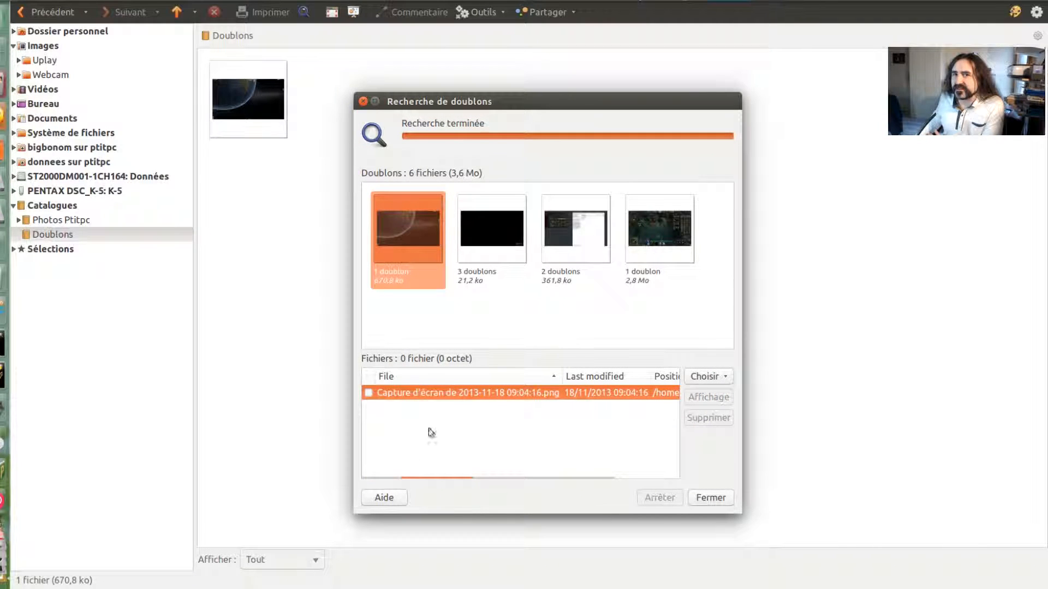
left_click(710, 497)
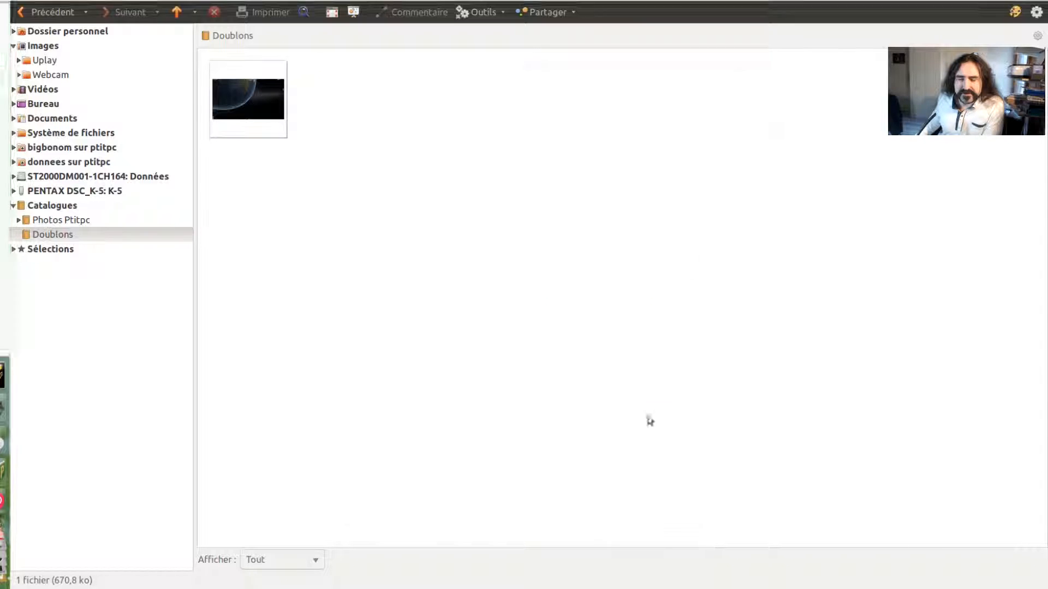